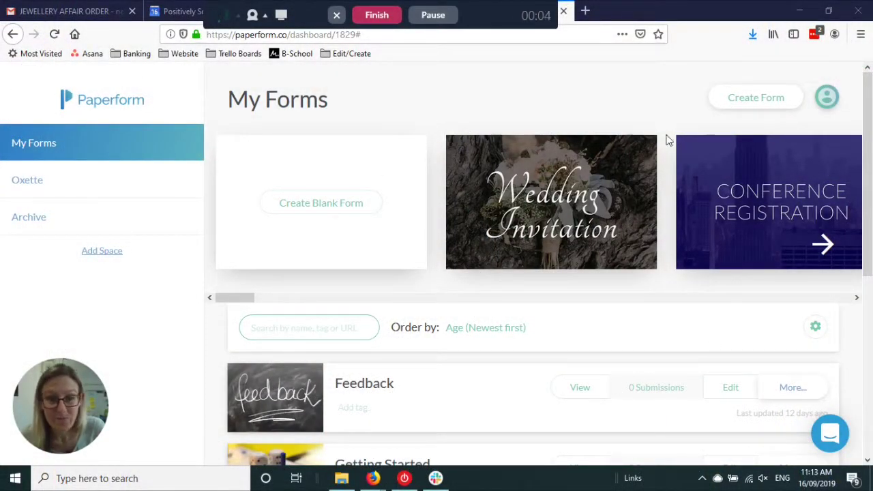
# Scroll the template carousel right to bring the Real estate lead templates into view.
pyautogui.scroll(-5, 434, 151)
pyautogui.scroll(5, 382, 292)
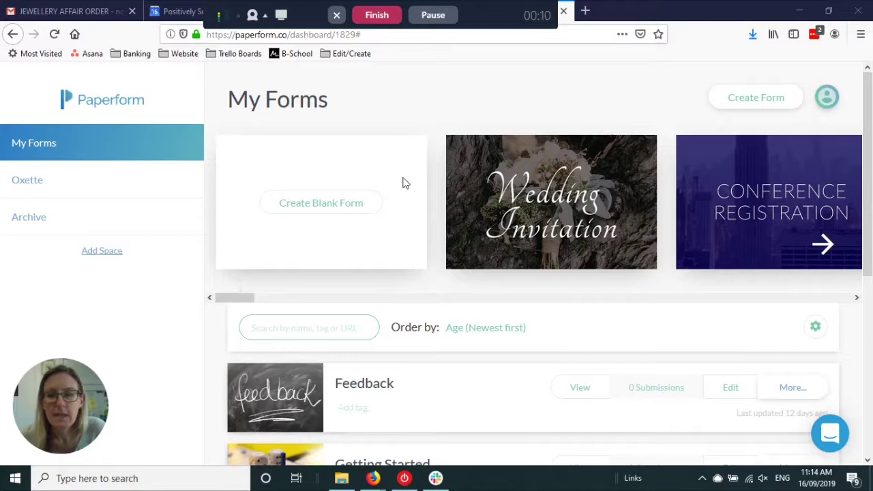
pyautogui.moveTo(228, 300)
pyautogui.mouseDown()
pyautogui.moveTo(292, 298)
pyautogui.moveTo(221, 302)
pyautogui.mouseUp()
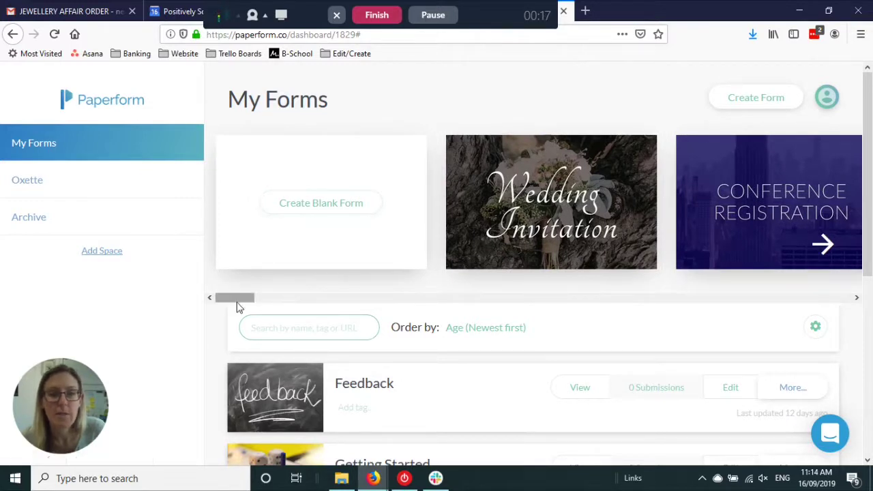
pyautogui.moveTo(239, 306); pyautogui.dragTo(385, 294)
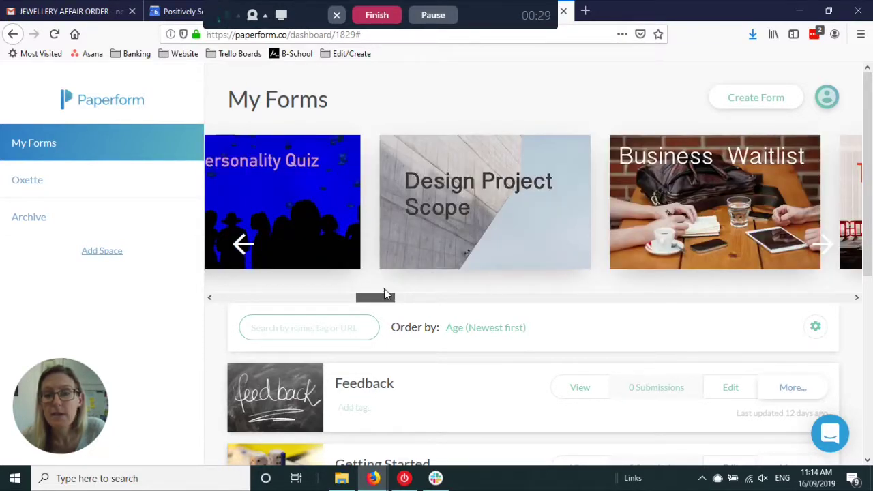
pyautogui.moveTo(375, 294); pyautogui.dragTo(659, 306)
pyautogui.moveTo(346, 178)
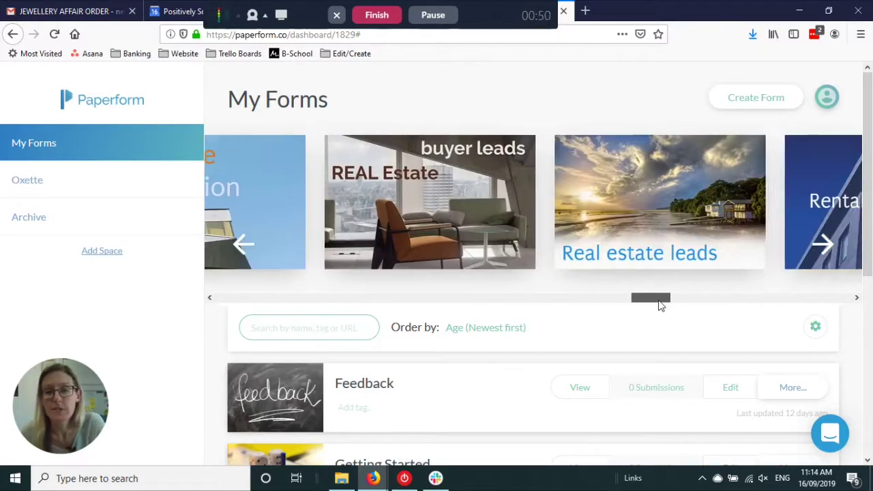
pyautogui.scroll(-3, 447, 216)
pyautogui.scroll(-5, 448, 217)
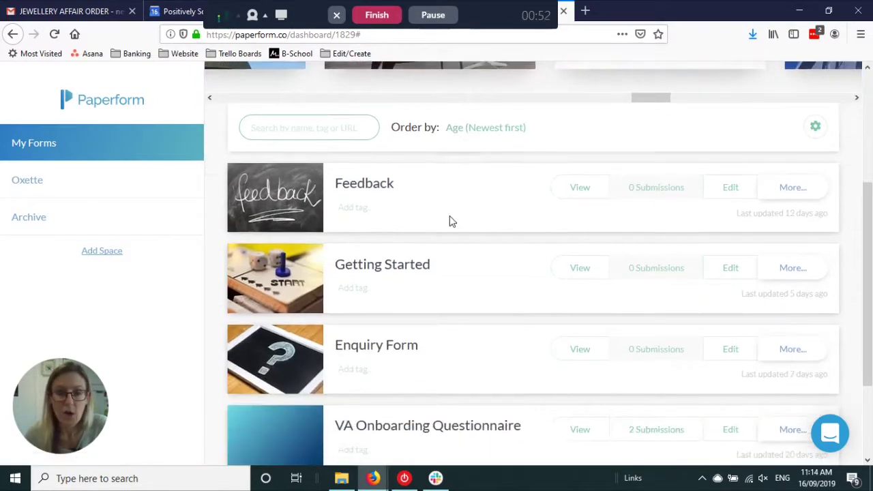
pyautogui.scroll(-2, 458, 170)
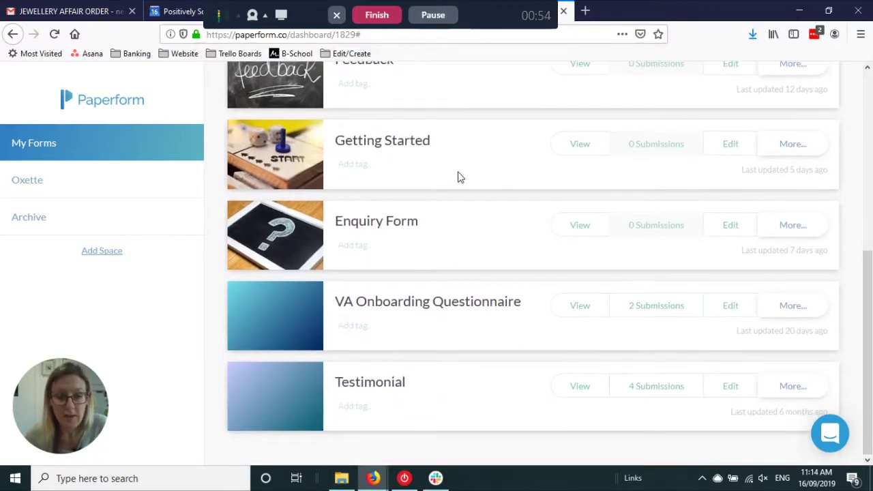
pyautogui.scroll(5, 459, 238)
pyautogui.scroll(-1, 459, 307)
pyautogui.scroll(-3, 460, 300)
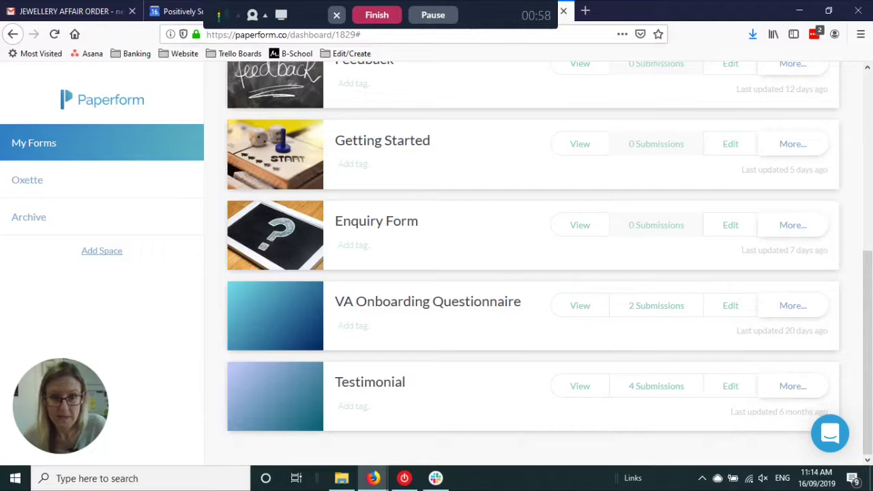
pyautogui.scroll(4, 328, 278)
pyautogui.scroll(-3, 450, 260)
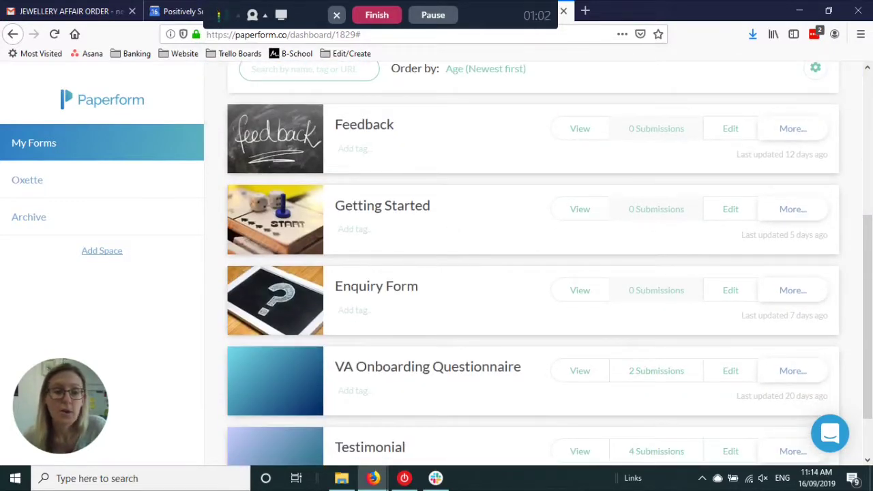
pyautogui.scroll(-1, 376, 195)
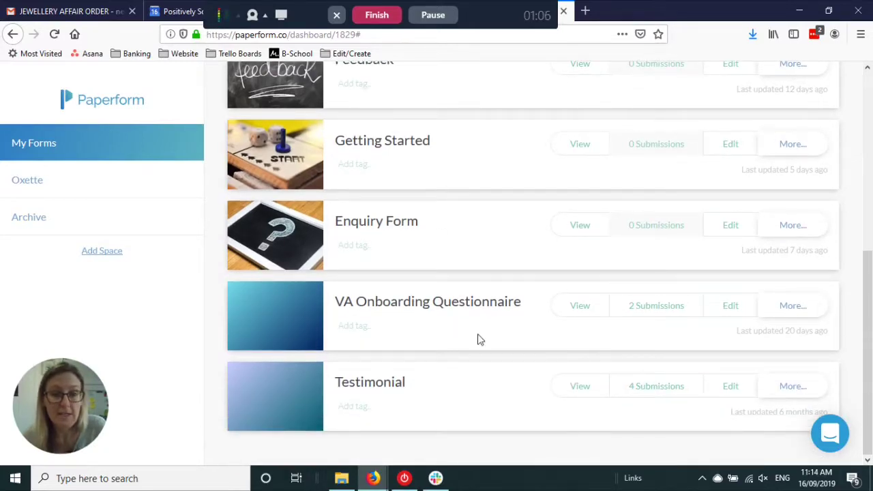
pyautogui.scroll(2, 477, 339)
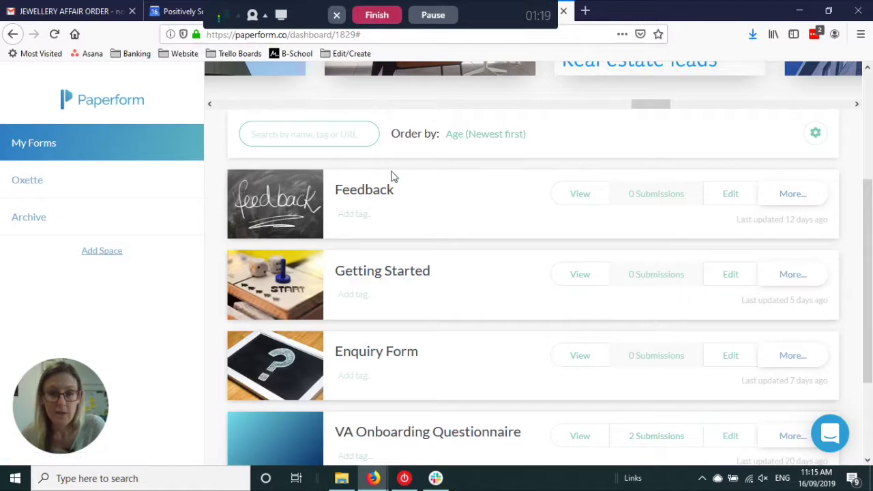
pyautogui.scroll(3, 388, 176)
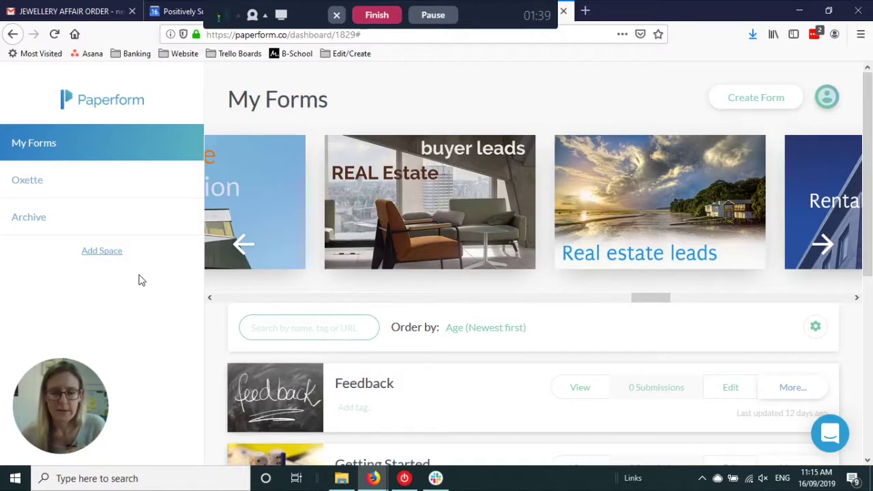
# Open the Oxette space and view the live Oxette Order Form.
pyautogui.click(27, 181)
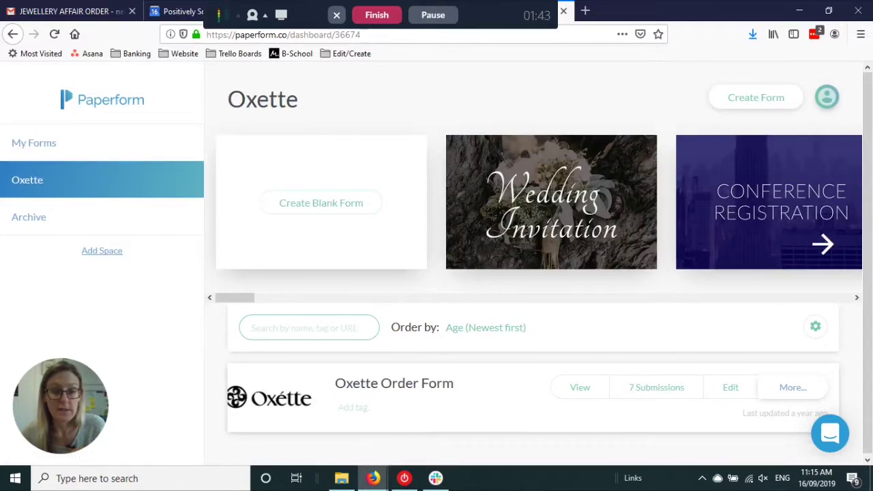
pyautogui.click(585, 390)
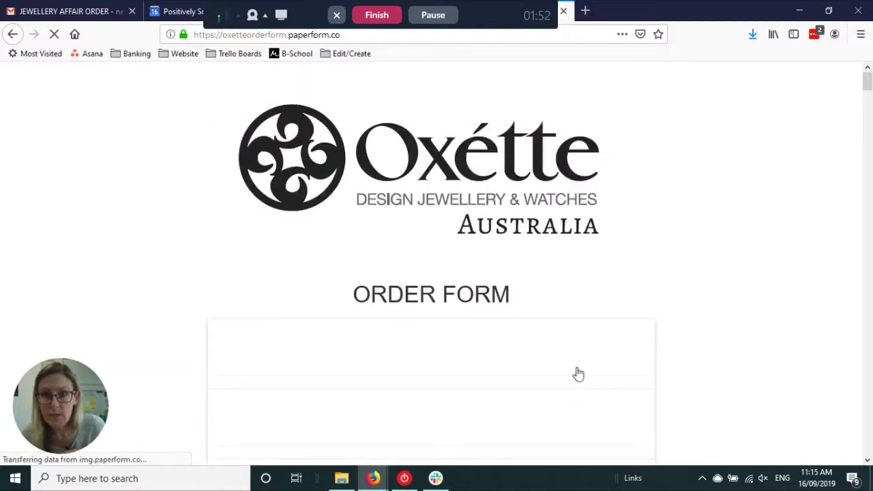
pyautogui.scroll(-5, 475, 219)
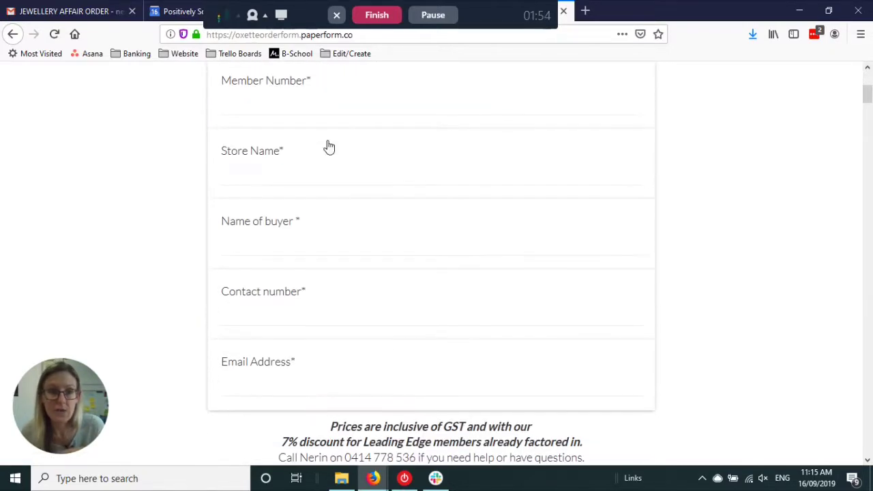
pyautogui.scroll(-7, 498, 284)
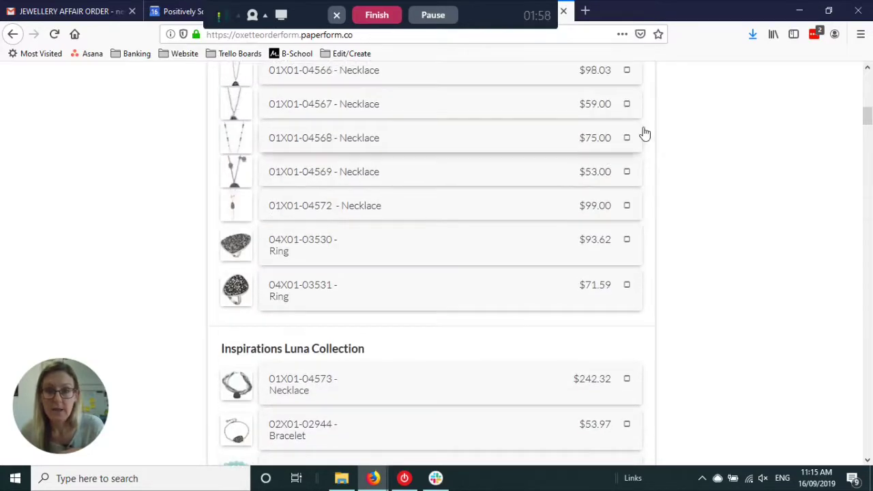
# Tick the 01X01-04568 Necklace in the order form, then return to the Oxette space.
pyautogui.click(627, 140)
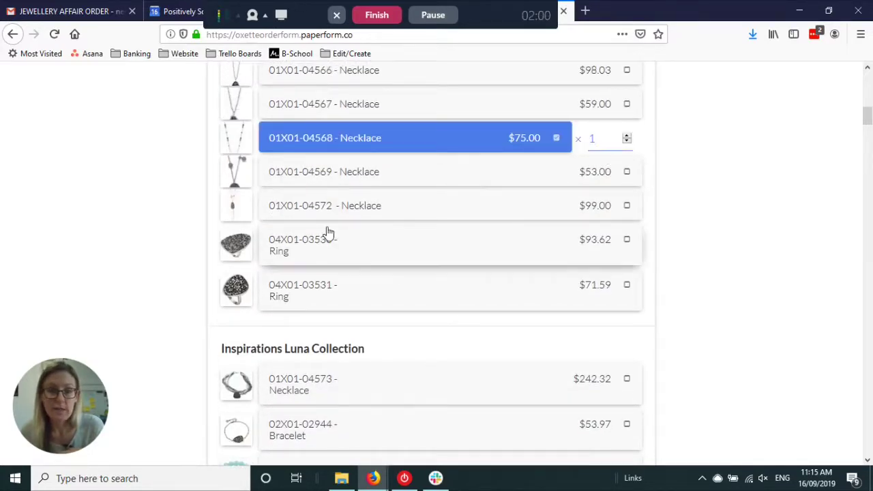
pyautogui.scroll(-4, 383, 238)
pyautogui.scroll(7, 383, 317)
pyautogui.scroll(5, 386, 319)
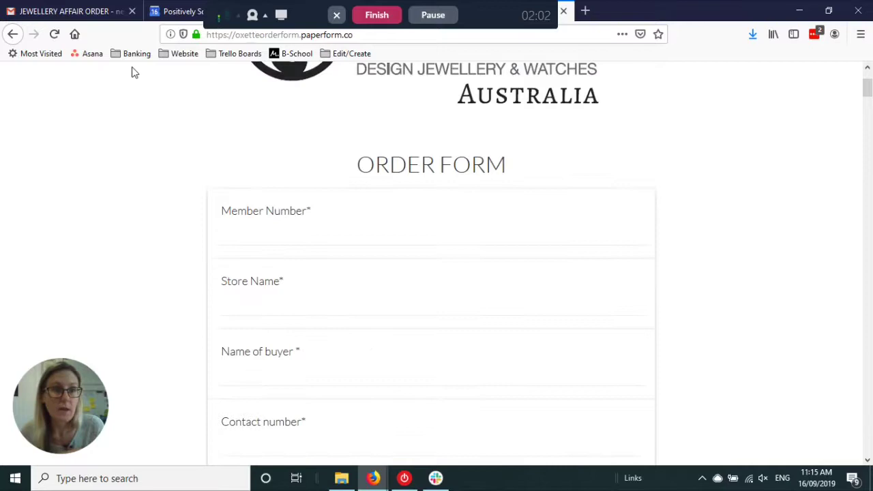
pyautogui.press('F5')
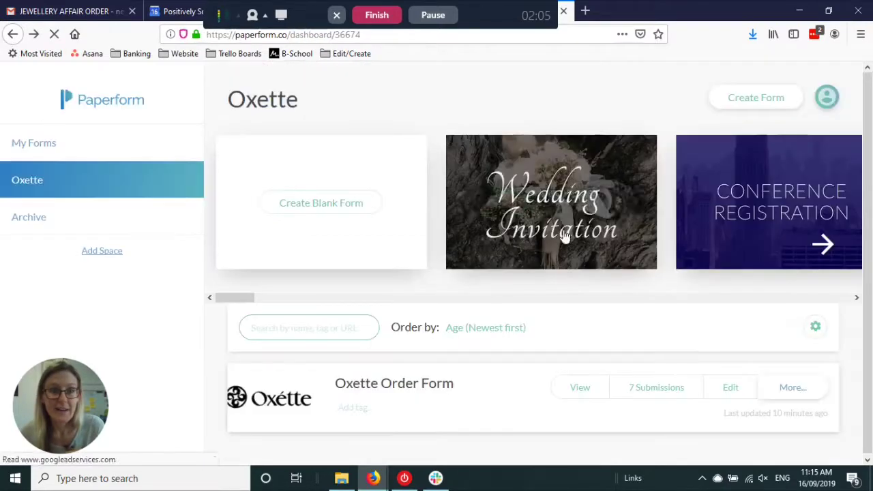
pyautogui.moveTo(487, 247)
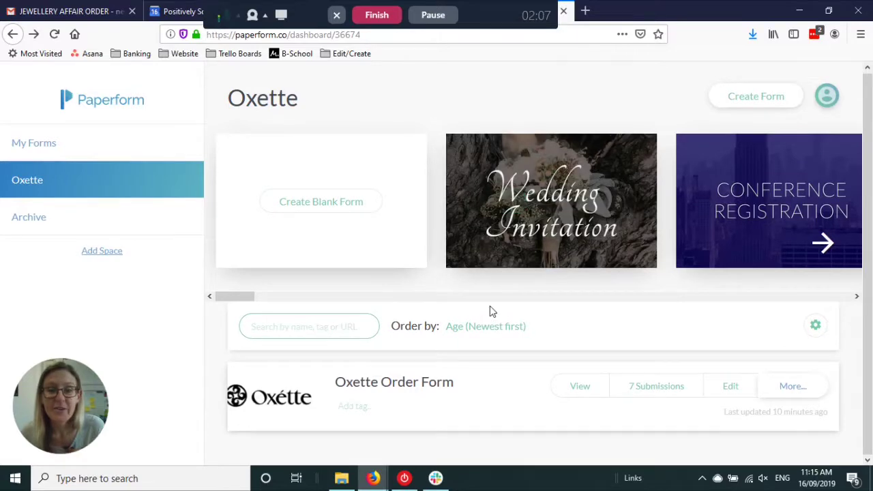
# Return to My Forms and open the Testimonial form in the editor.
pyautogui.click(102, 147)
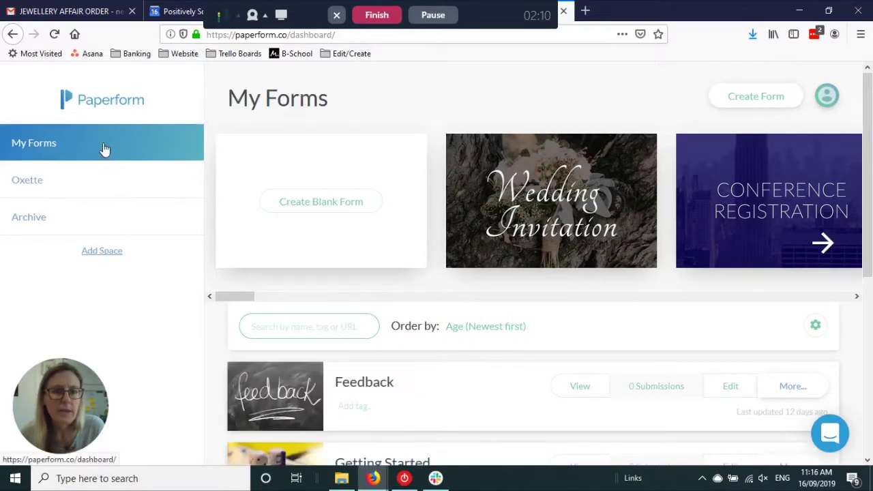
pyautogui.scroll(-3, 419, 252)
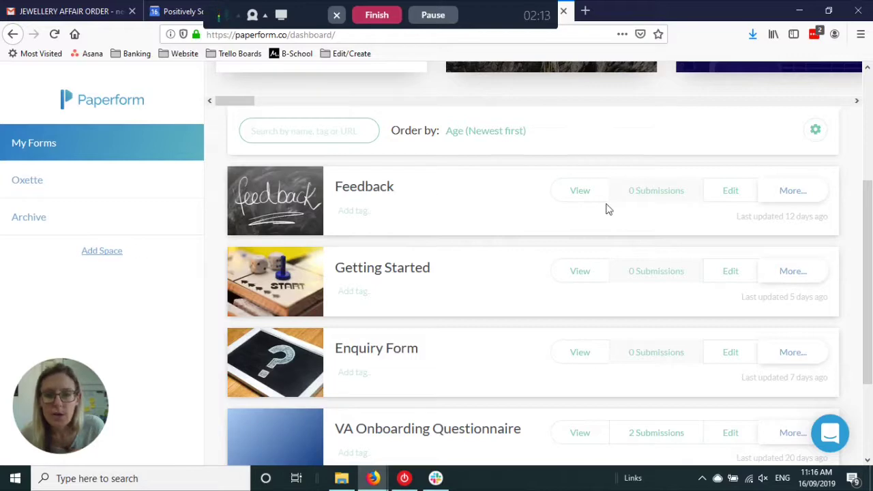
pyautogui.scroll(-3, 678, 318)
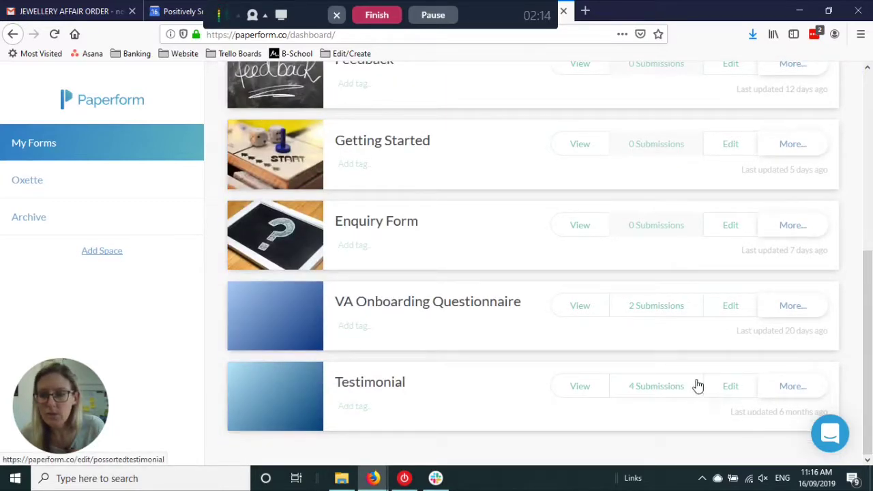
pyautogui.click(727, 394)
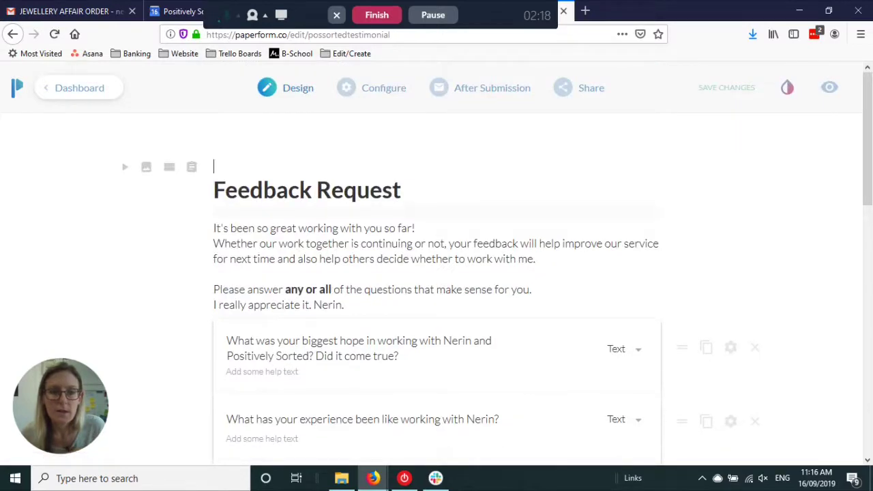
pyautogui.scroll(-3, 404, 214)
pyautogui.scroll(3, 405, 214)
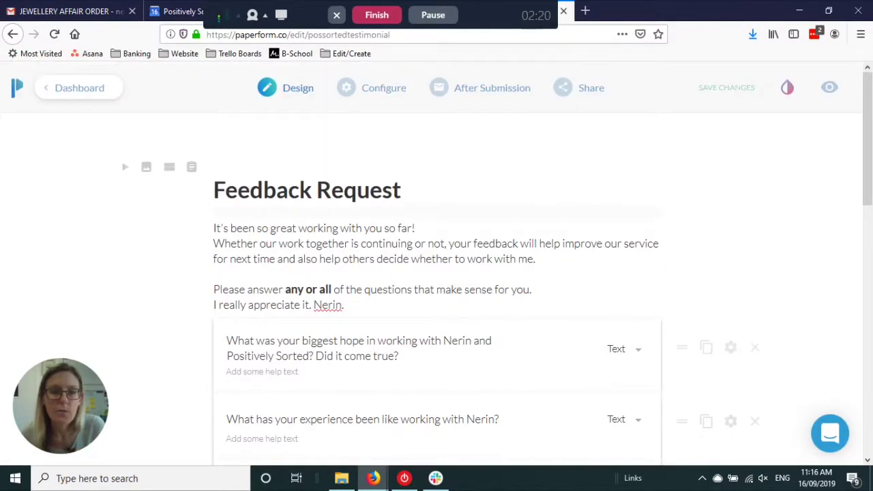
# Delete the blank line above Feedback Request and insert a page break after the opening questions.
pyautogui.click(213, 166)
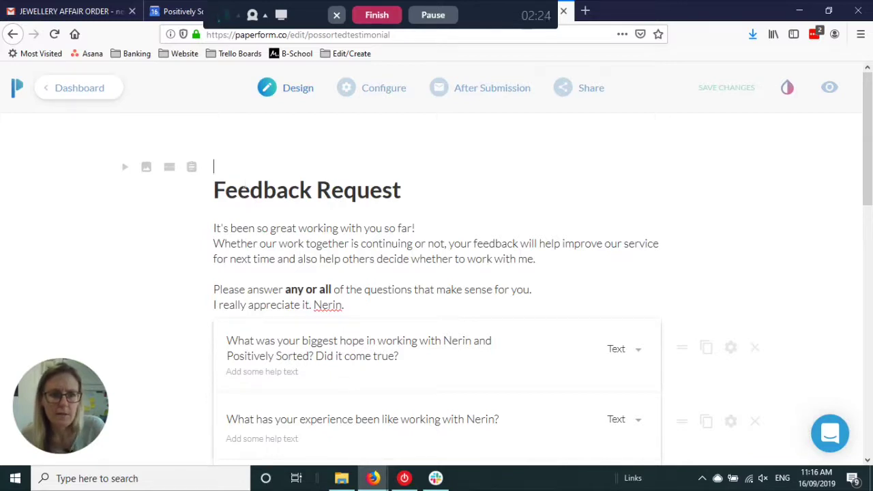
pyautogui.press('Delete')
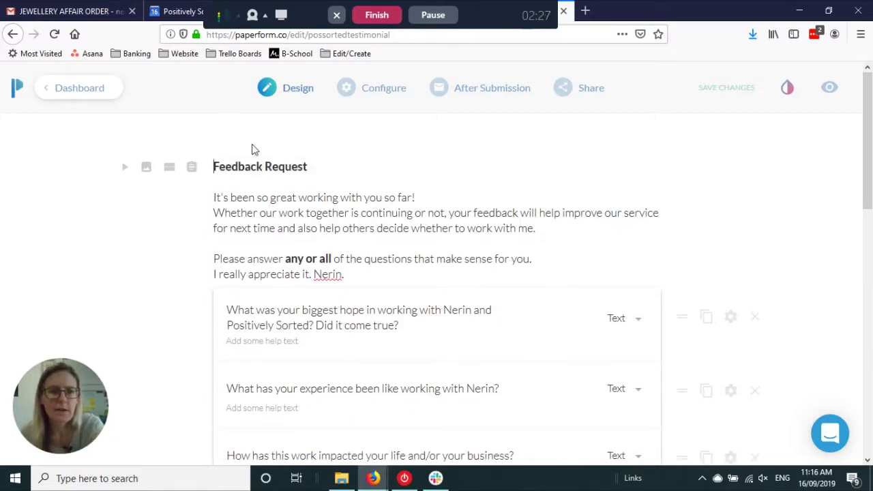
pyautogui.moveTo(211, 180)
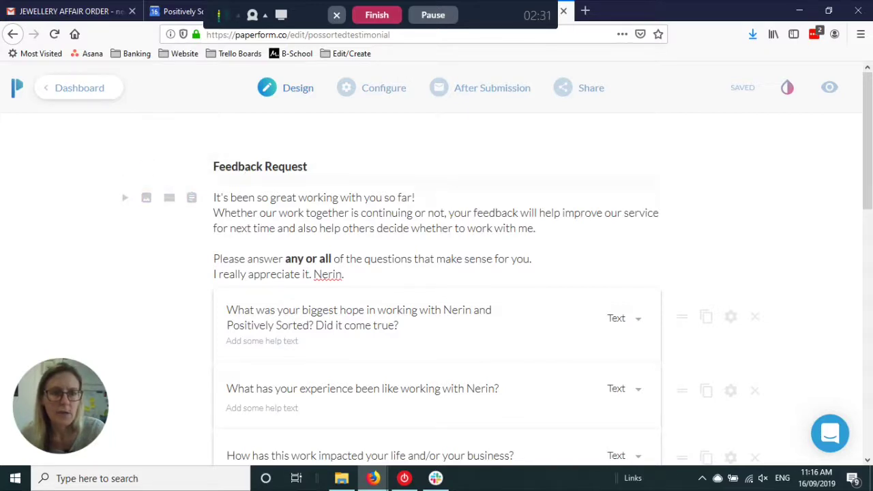
pyautogui.click(145, 190)
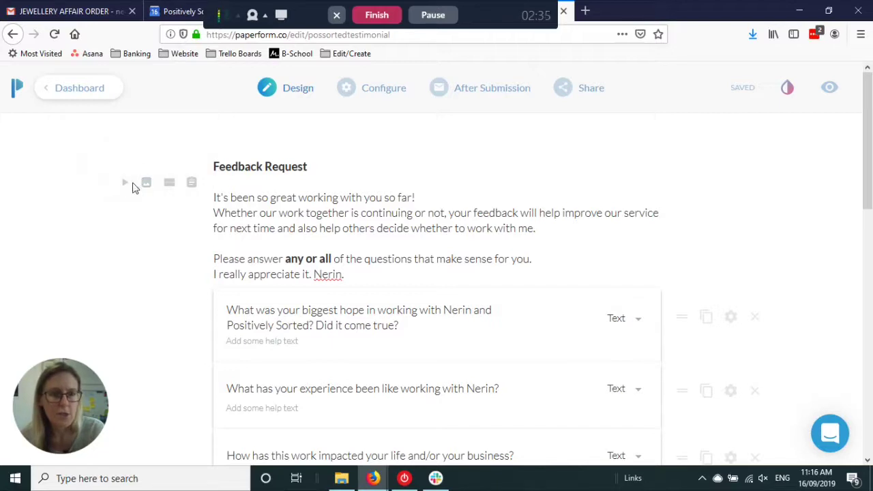
pyautogui.click(170, 184)
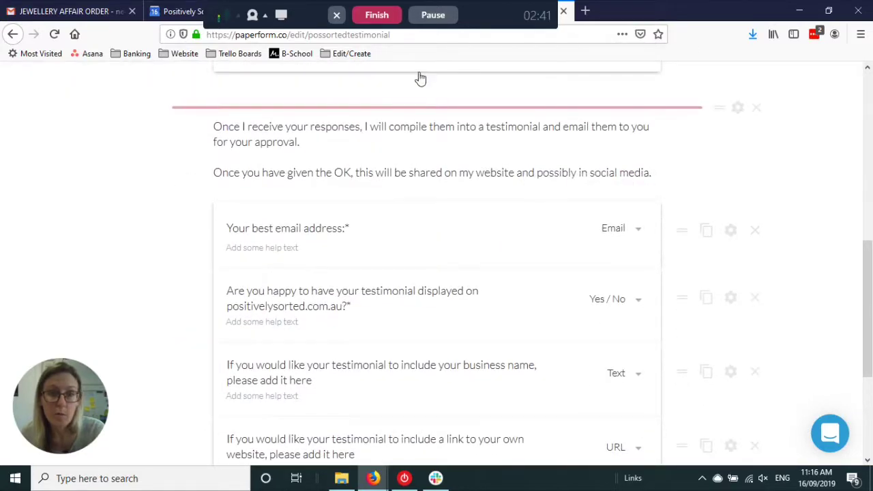
pyautogui.scroll(5, 399, 136)
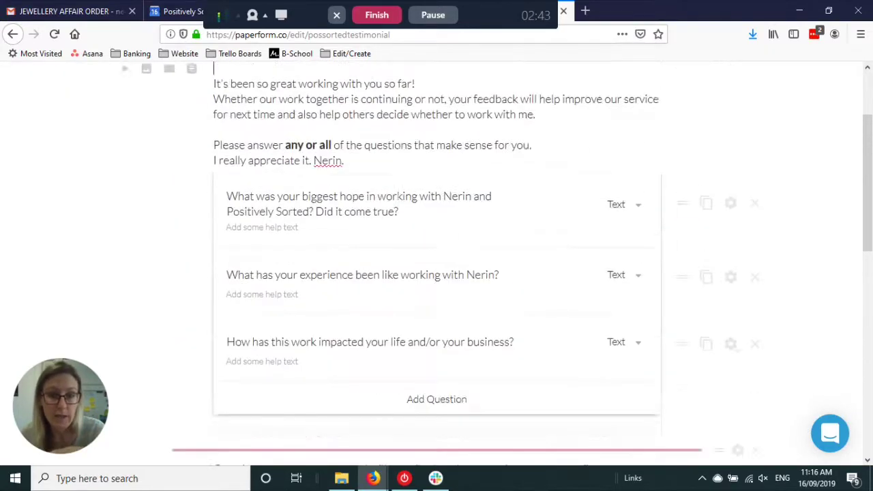
pyautogui.scroll(2, 437, 264)
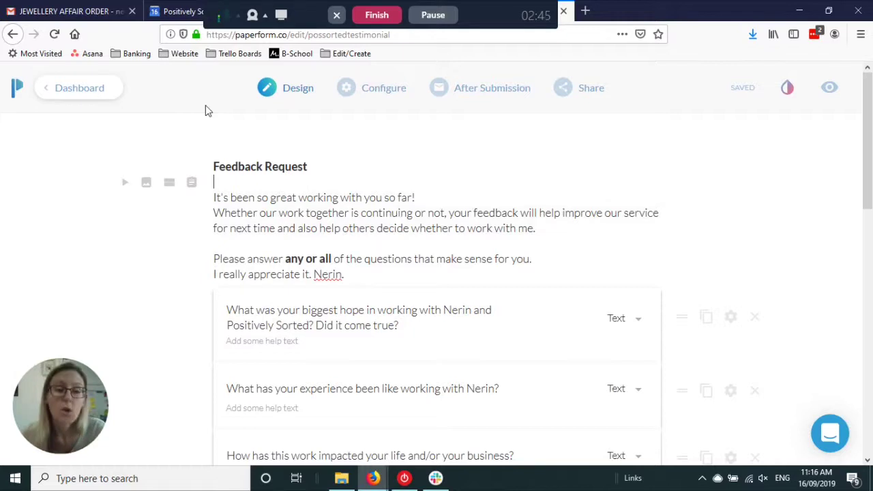
# Group the three opening questions together into GROUP 1.
pyautogui.click(193, 184)
pyautogui.scroll(-2, 436, 260)
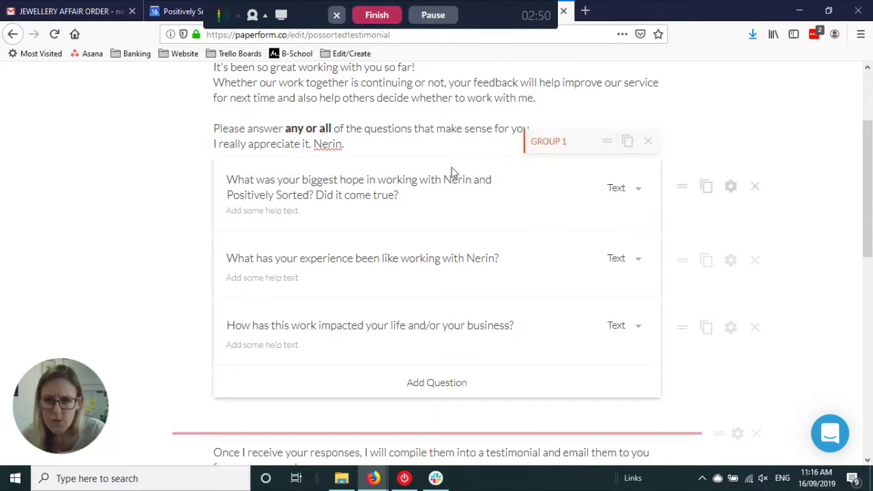
pyautogui.scroll(-1, 451, 172)
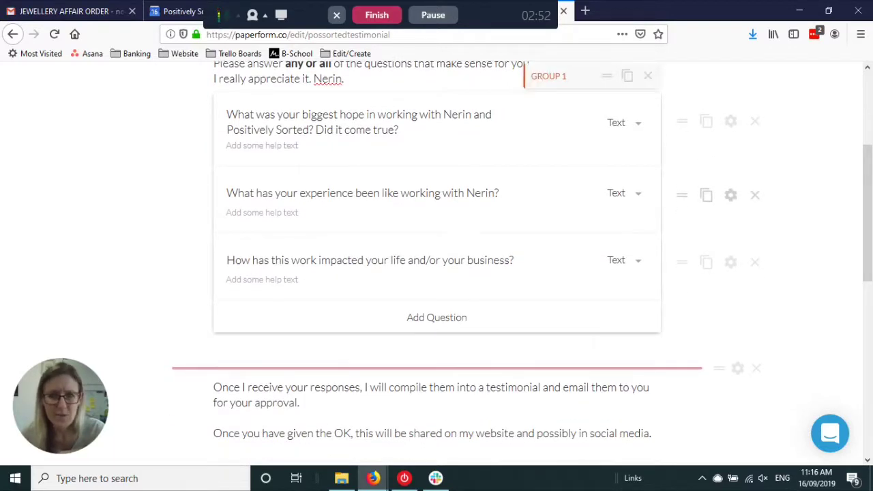
pyautogui.scroll(2, 395, 262)
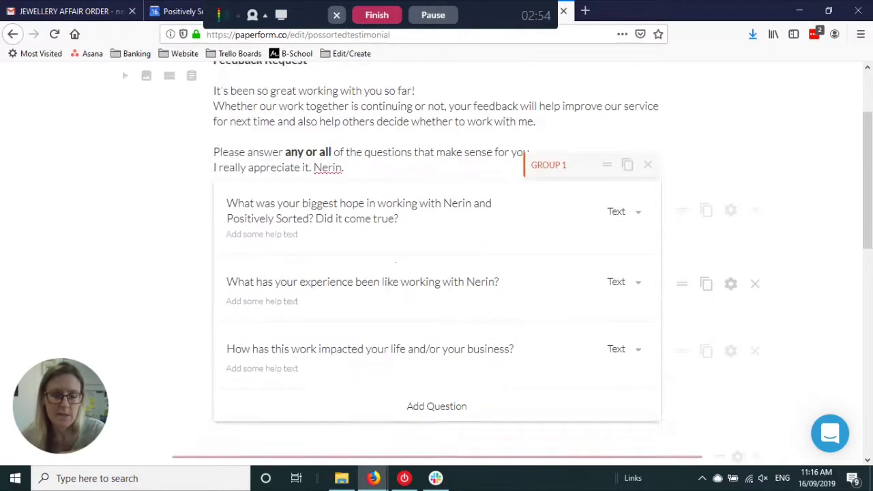
pyautogui.scroll(1, 395, 262)
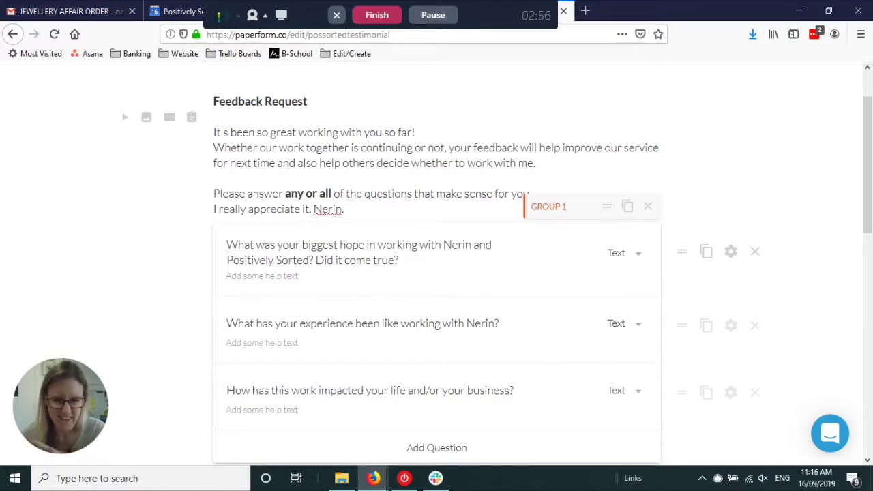
pyautogui.scroll(2, 565, 233)
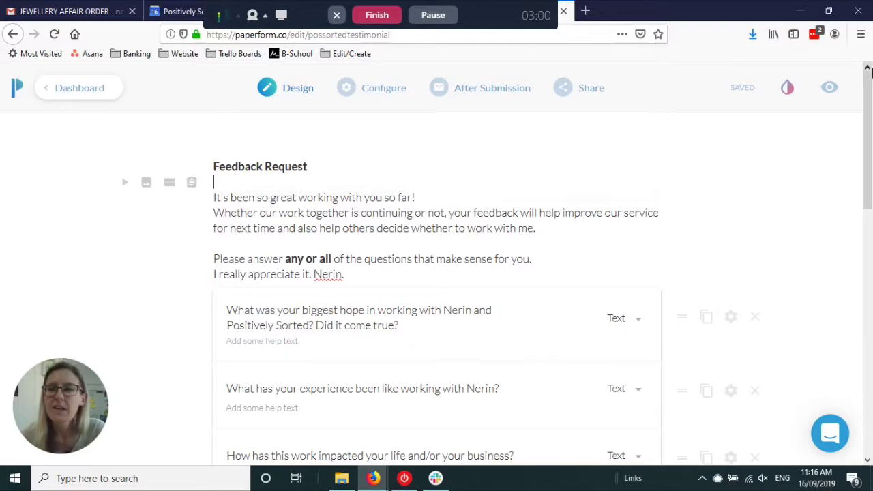
pyautogui.click(787, 90)
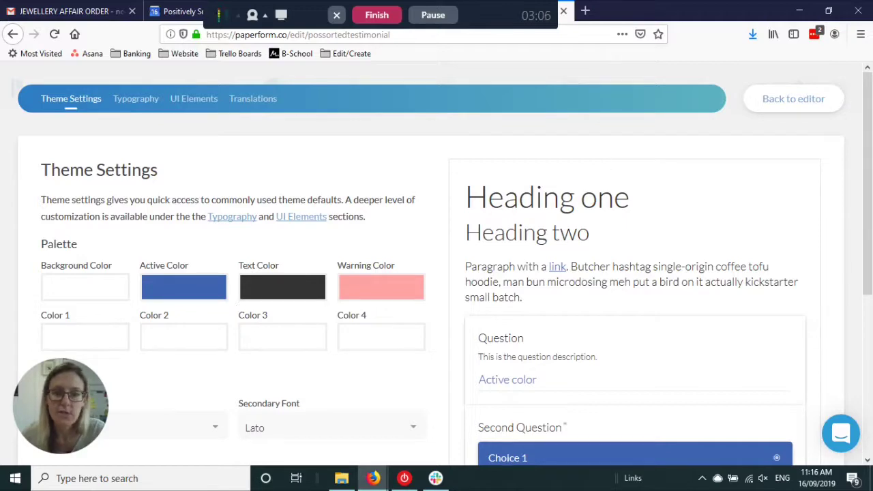
pyautogui.scroll(-3, 516, 171)
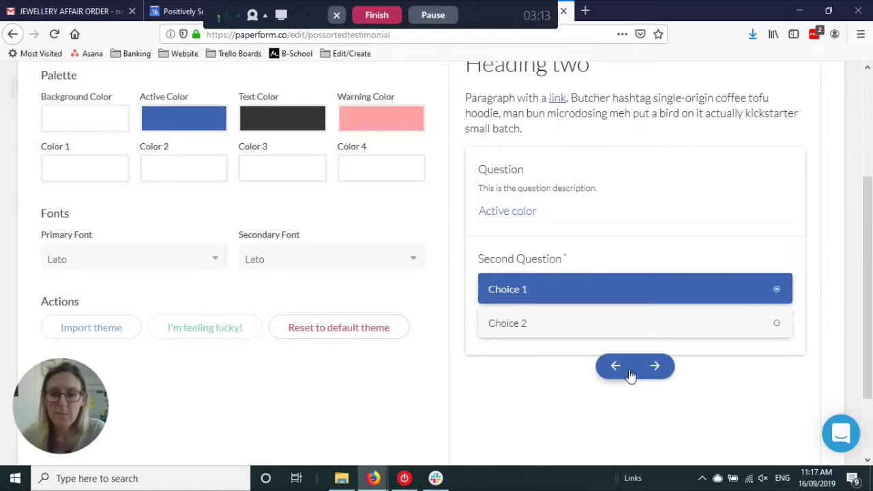
pyautogui.scroll(-1, 580, 266)
pyautogui.scroll(4, 581, 266)
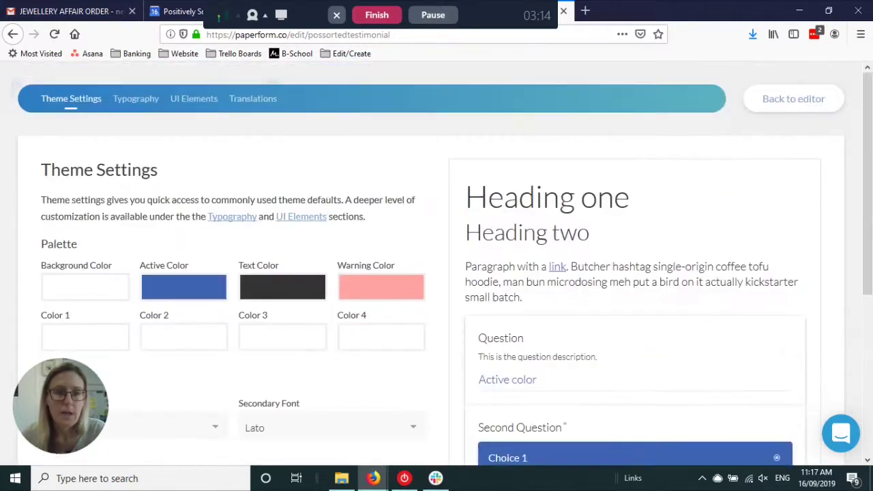
pyautogui.click(131, 101)
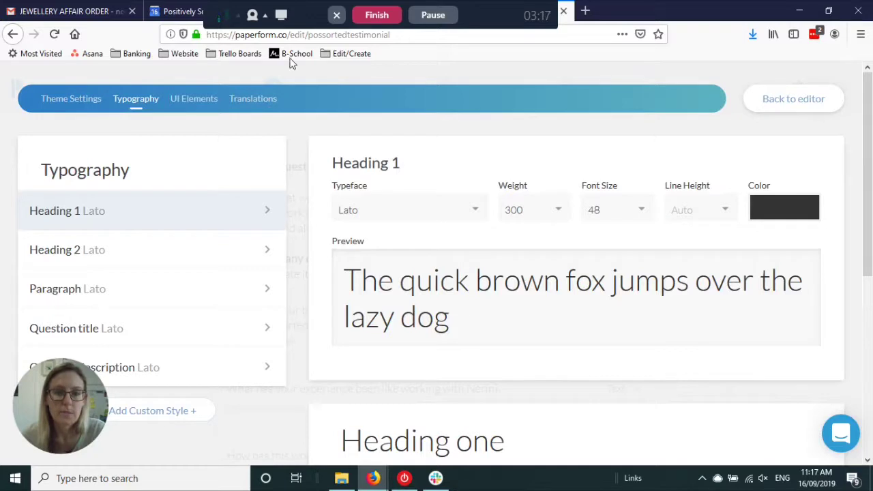
pyautogui.click(247, 99)
pyautogui.click(206, 101)
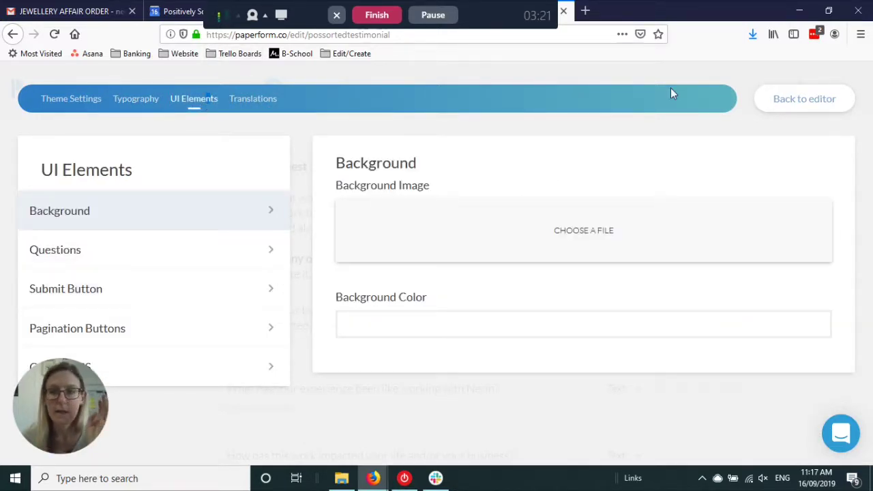
pyautogui.click(783, 108)
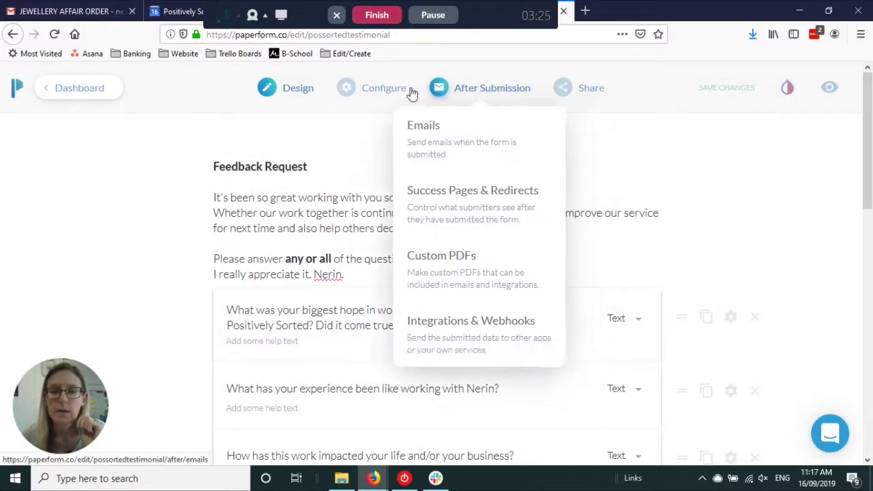
pyautogui.moveTo(381, 96)
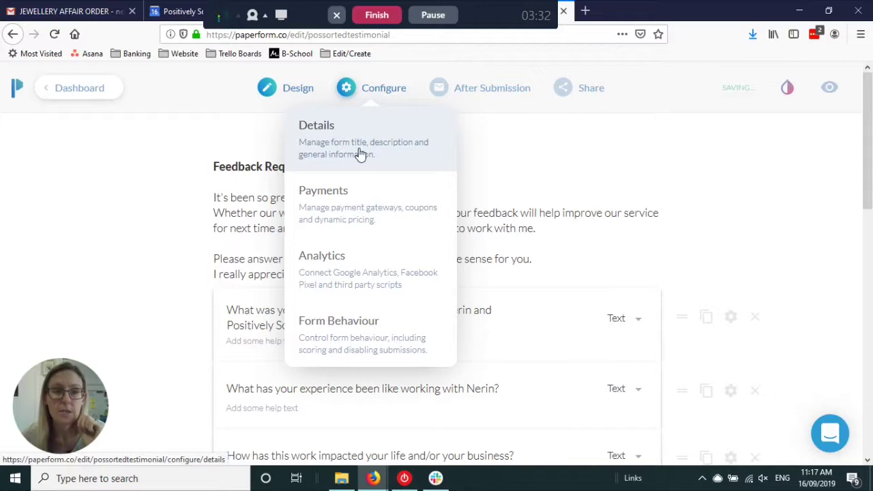
pyautogui.click(368, 140)
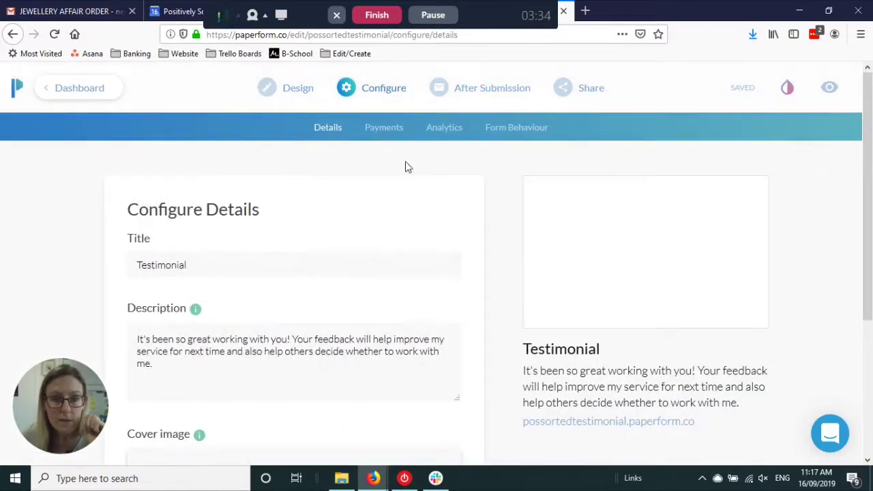
pyautogui.scroll(-3, 197, 117)
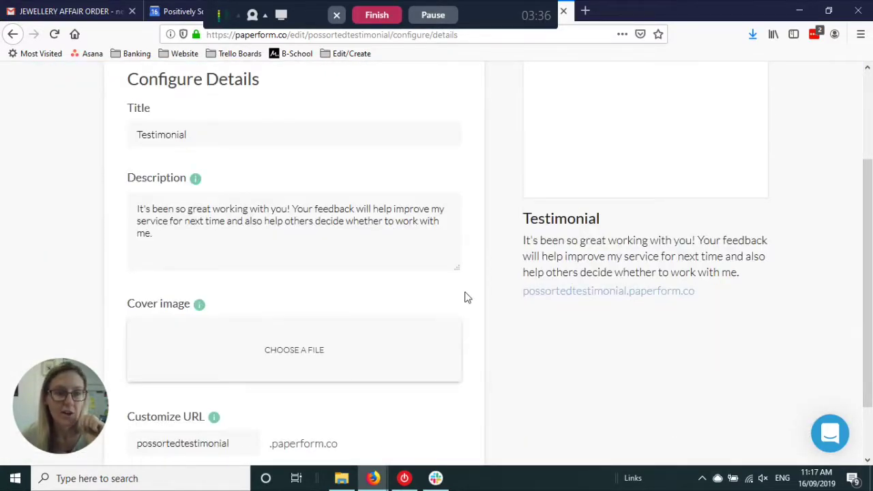
pyautogui.scroll(-2, 467, 298)
pyautogui.scroll(5, 688, 114)
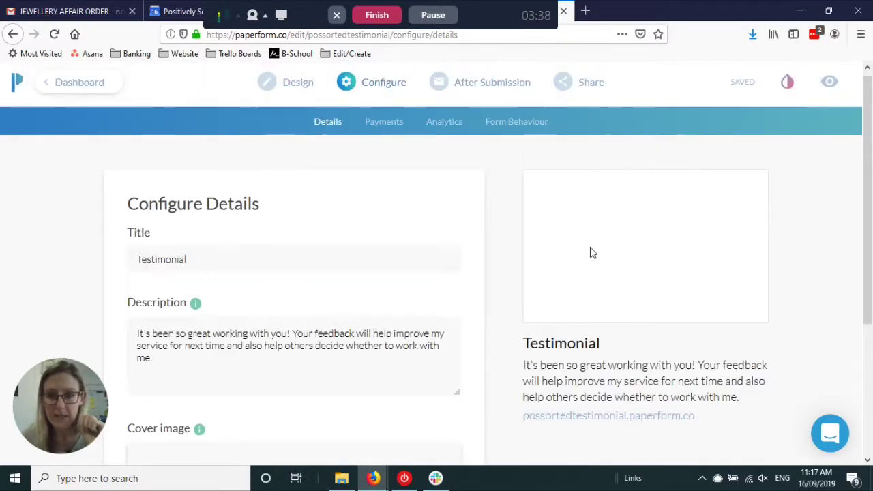
pyautogui.scroll(-4, 707, 327)
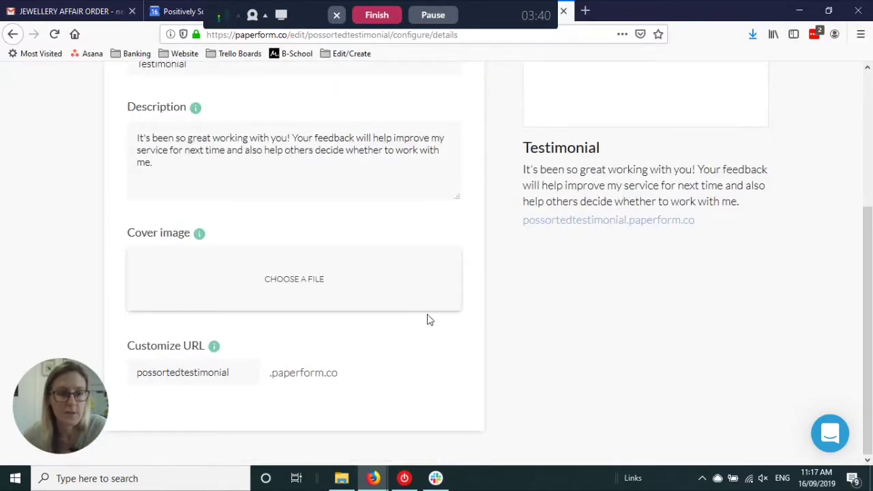
pyautogui.moveTo(225, 372); pyautogui.dragTo(148, 372)
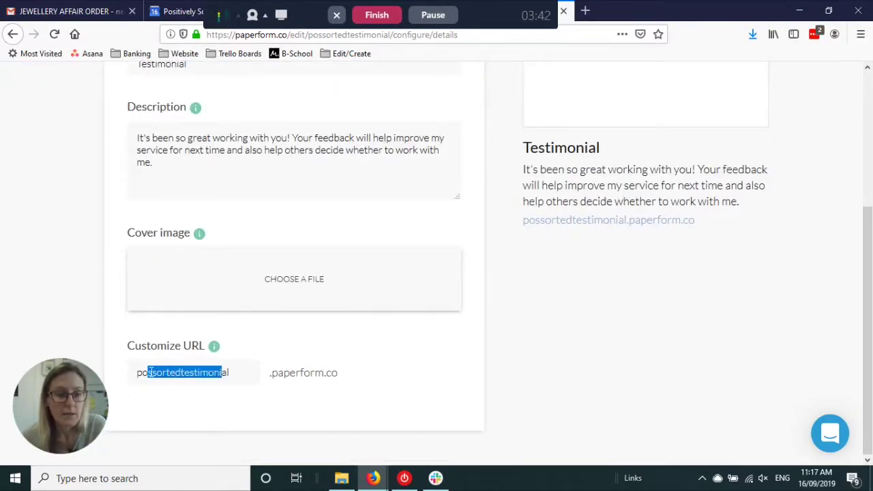
pyautogui.click(227, 372)
pyautogui.moveTo(229, 373); pyautogui.dragTo(138, 371)
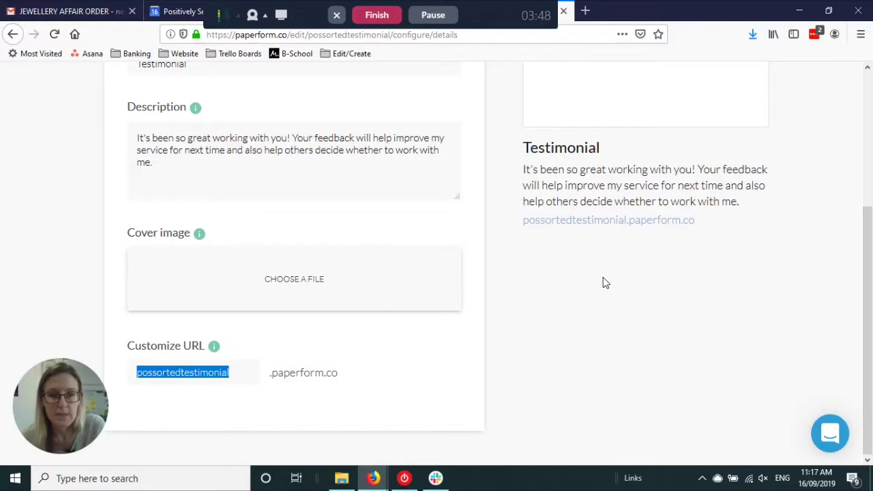
pyautogui.scroll(3, 603, 282)
pyautogui.scroll(-3, 596, 282)
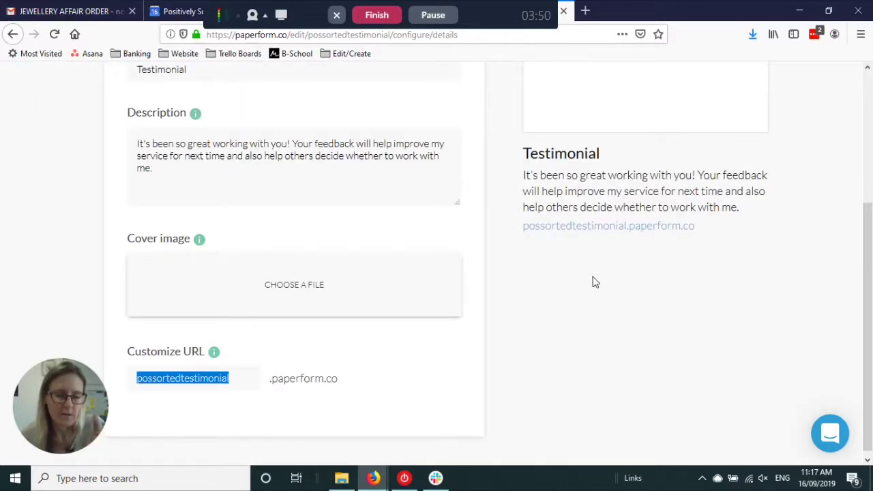
pyautogui.scroll(3, 593, 250)
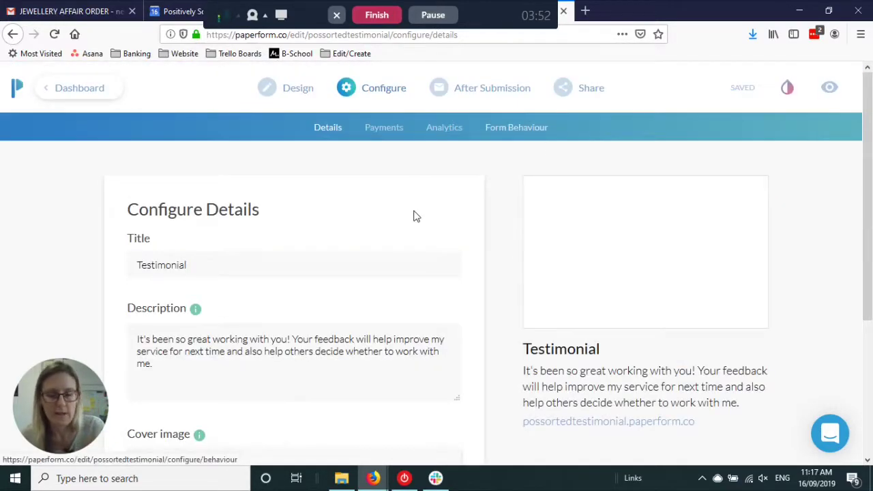
pyautogui.scroll(-3, 416, 217)
# Clear the custom URL selection and look over the form's Analytics settings.
pyautogui.click(184, 372)
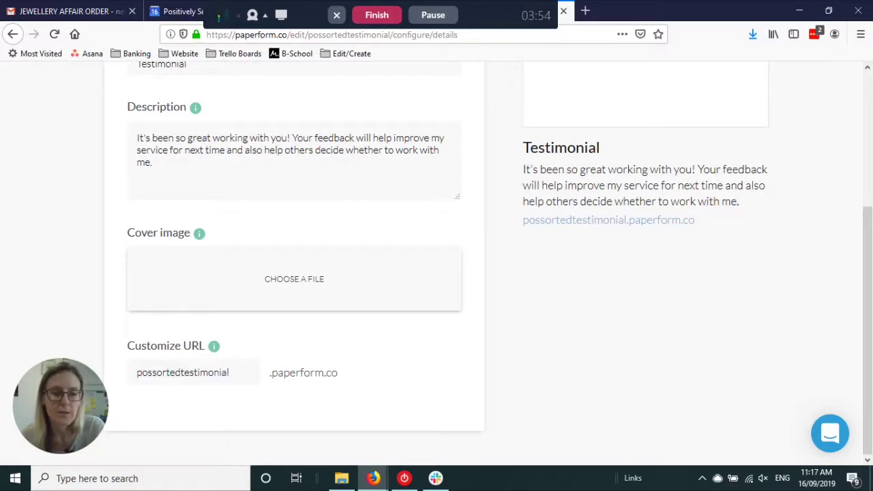
pyautogui.scroll(3, 373, 223)
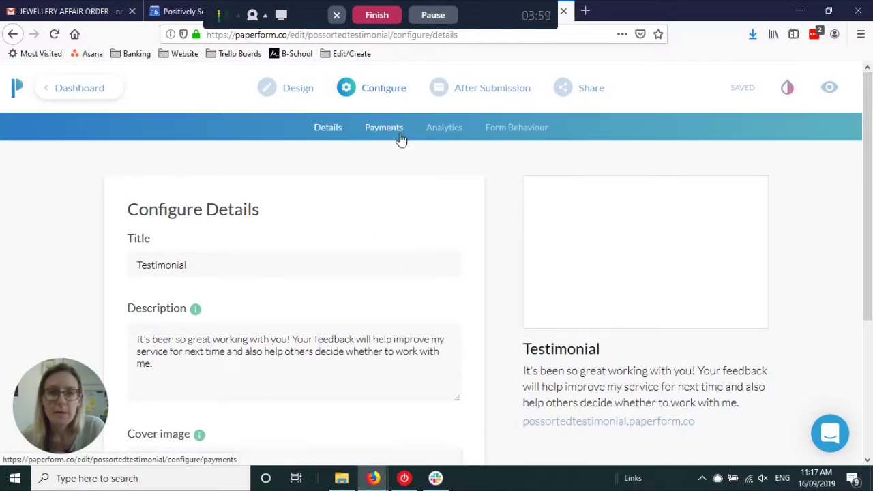
pyautogui.click(431, 135)
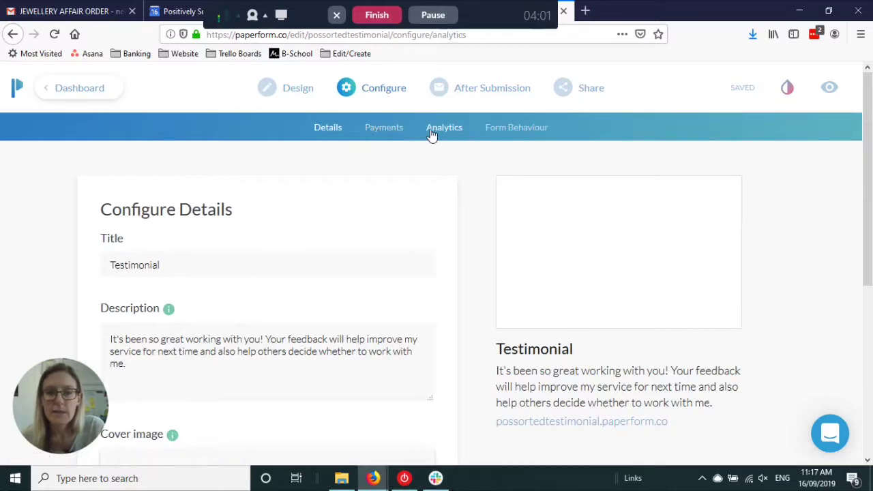
pyautogui.scroll(-4, 398, 252)
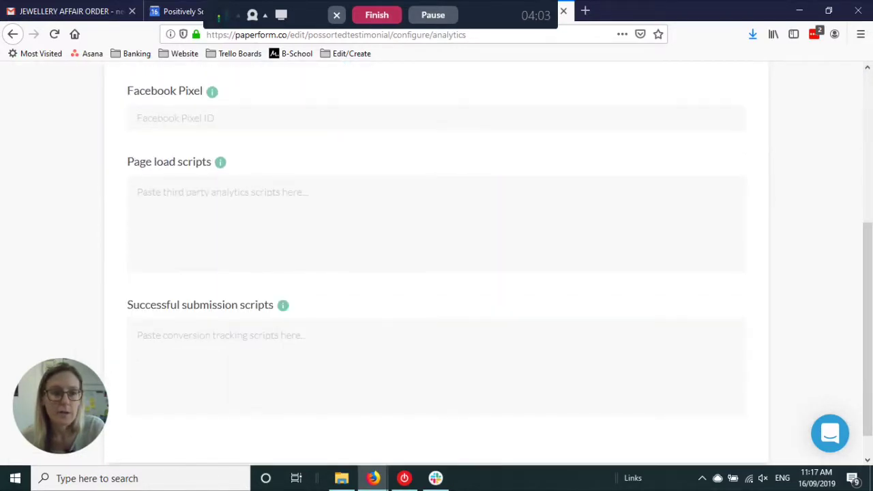
pyautogui.scroll(2, 398, 252)
pyautogui.scroll(2, 495, 168)
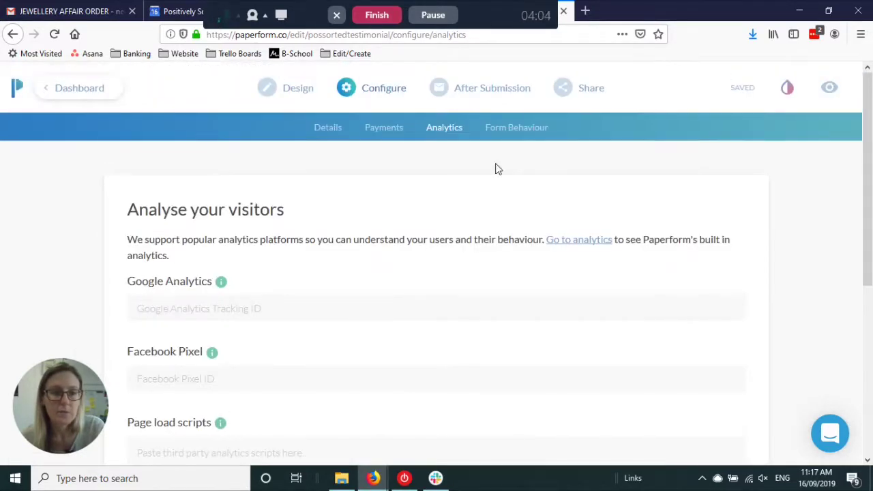
# Review Form Behaviour: search-engine hiding on, captcha verification off.
pyautogui.click(523, 134)
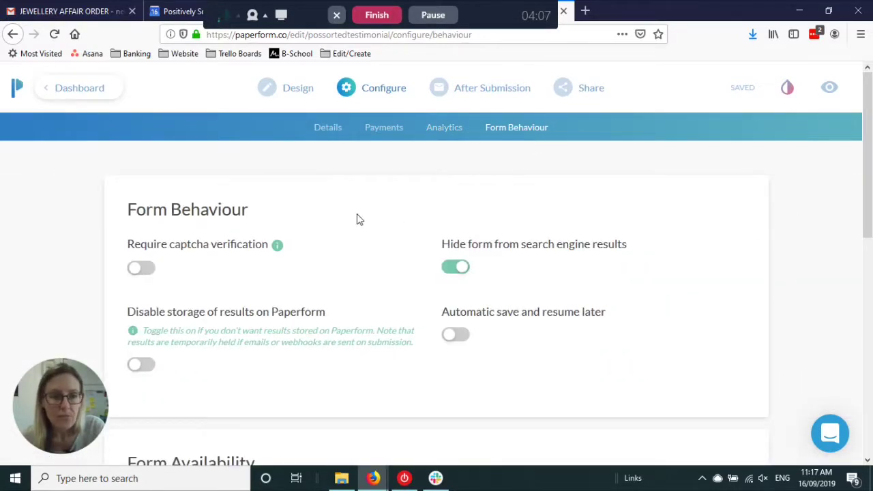
pyautogui.scroll(-1, 335, 220)
pyautogui.scroll(-6, 333, 234)
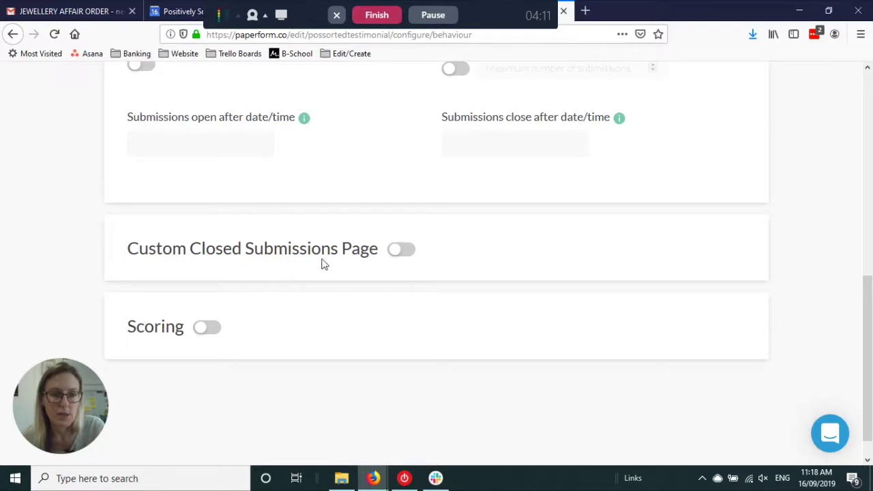
pyautogui.scroll(1, 316, 351)
pyautogui.scroll(2, 415, 306)
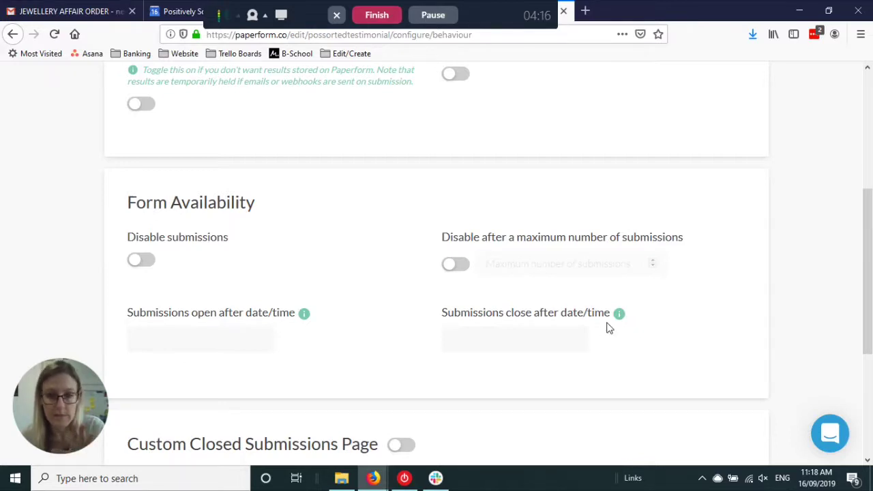
pyautogui.scroll(4, 609, 325)
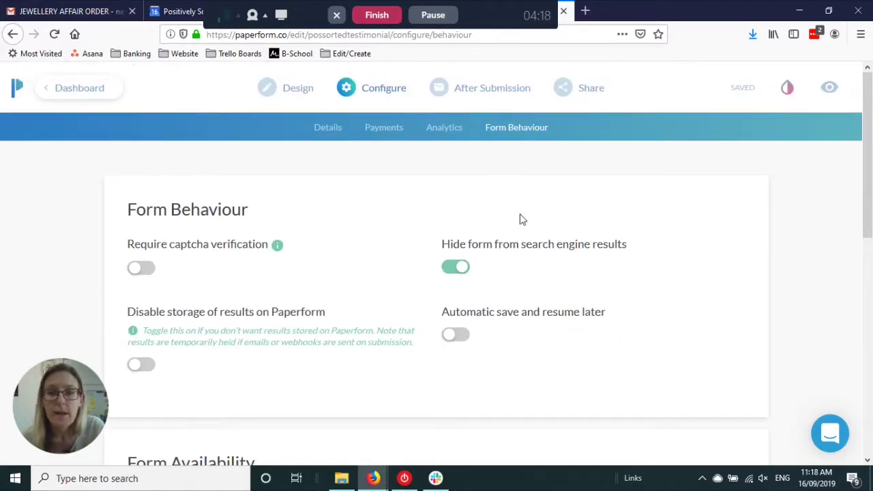
pyautogui.moveTo(485, 82)
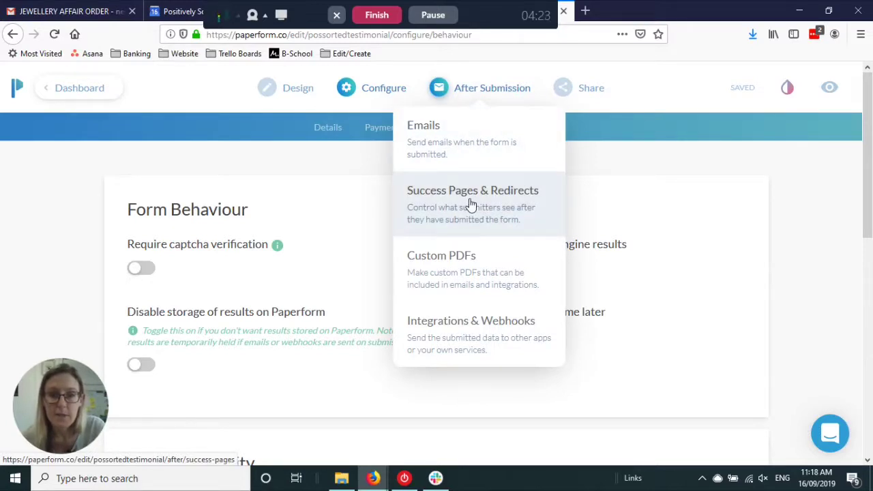
# Review the After Submission emails page, with submission email summaries on and no custom emails.
pyautogui.click(437, 146)
pyautogui.scroll(-1, 431, 148)
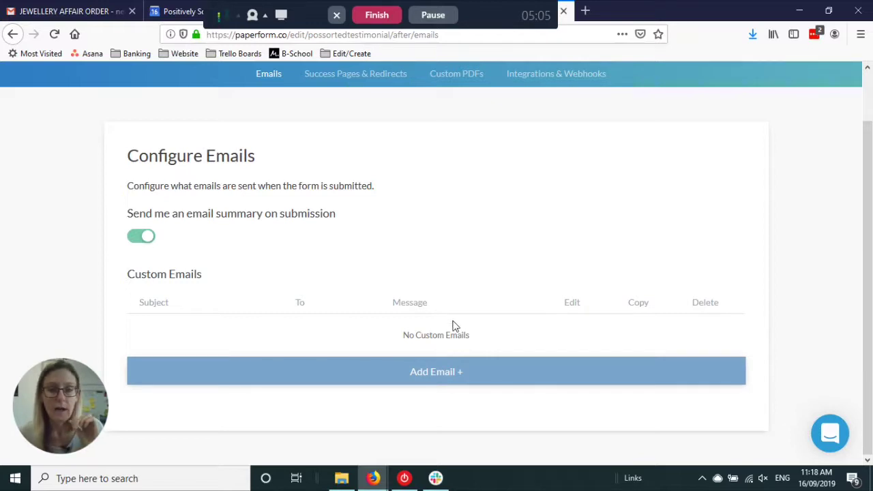
pyautogui.scroll(1, 455, 326)
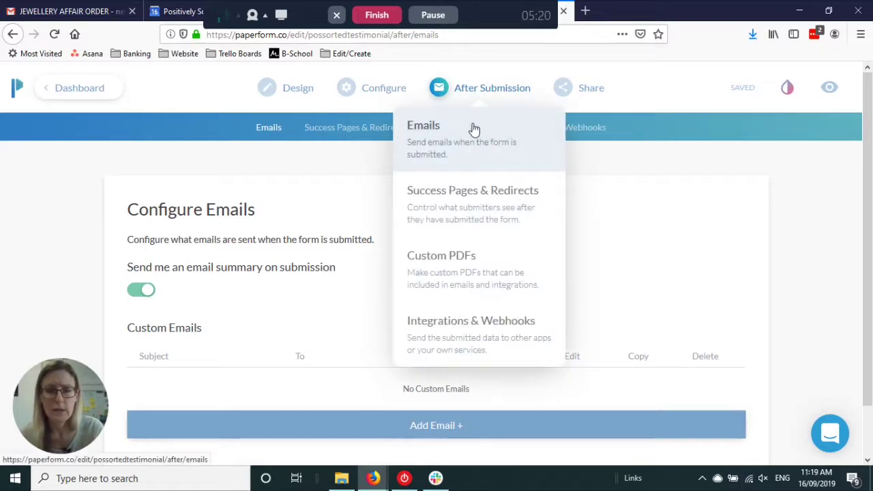
# Create a new custom PDF, initially keeping the Submission Results — Public summary.
pyautogui.click(451, 129)
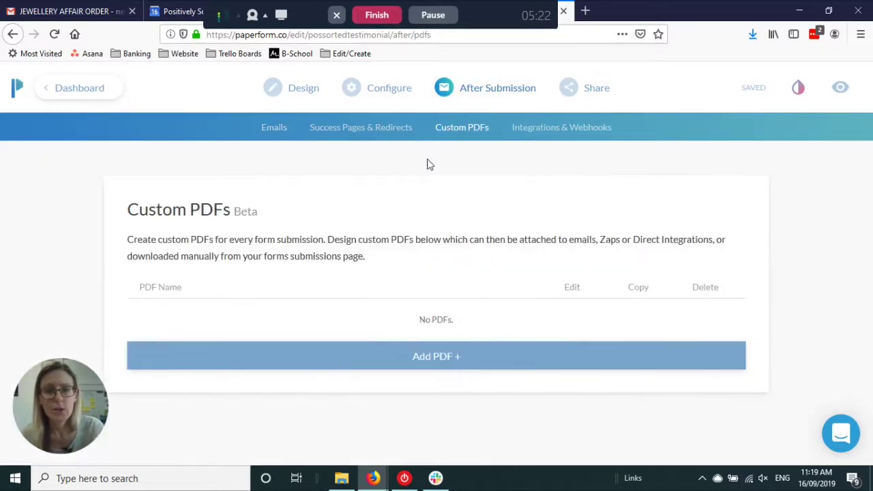
pyautogui.click(421, 365)
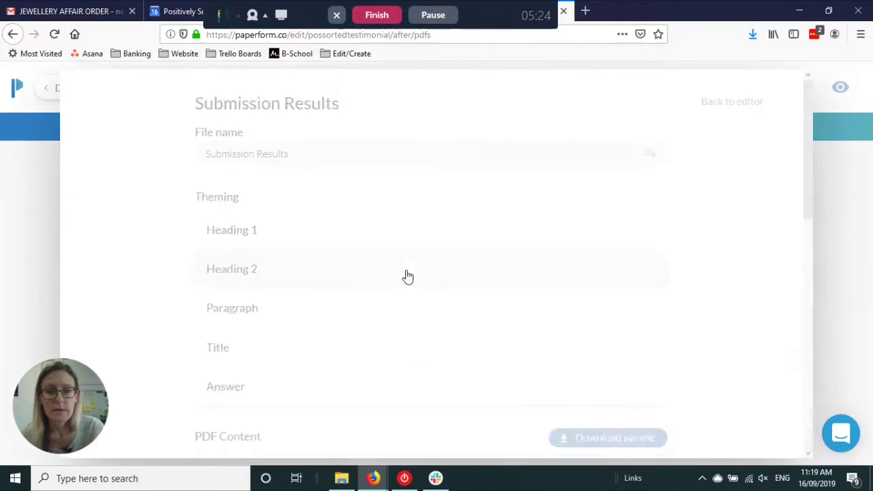
pyautogui.scroll(-2, 298, 255)
pyautogui.scroll(-3, 298, 255)
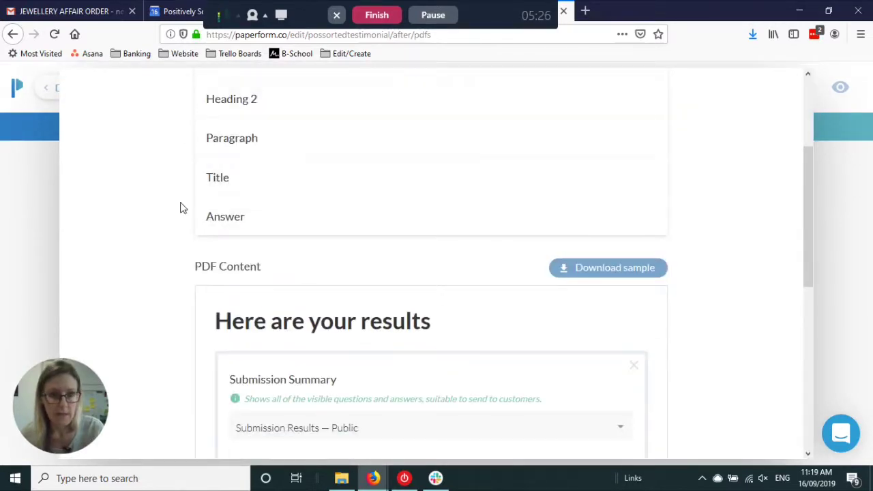
pyautogui.scroll(-6, 302, 197)
pyautogui.scroll(-4, 352, 171)
pyautogui.scroll(3, 327, 177)
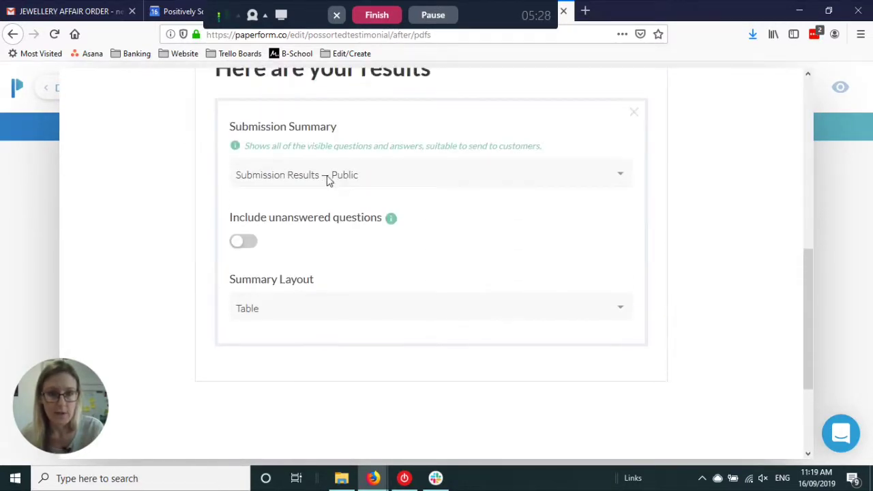
pyautogui.click(285, 173)
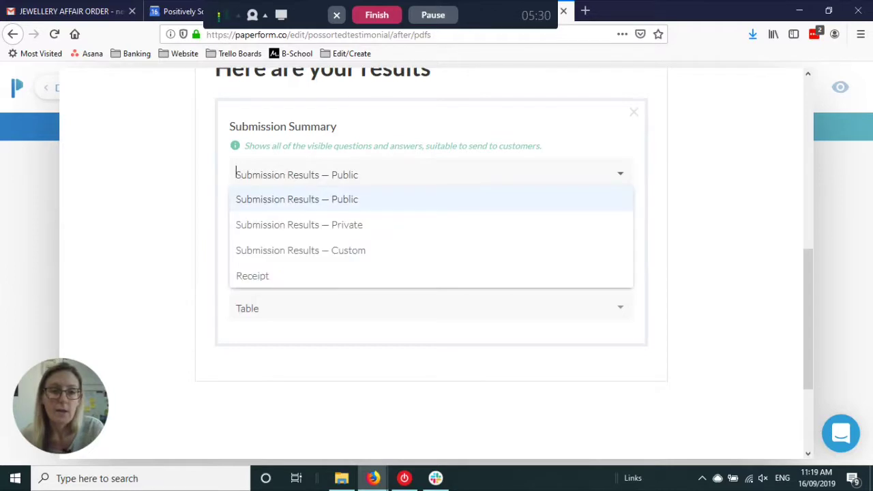
pyautogui.click(289, 203)
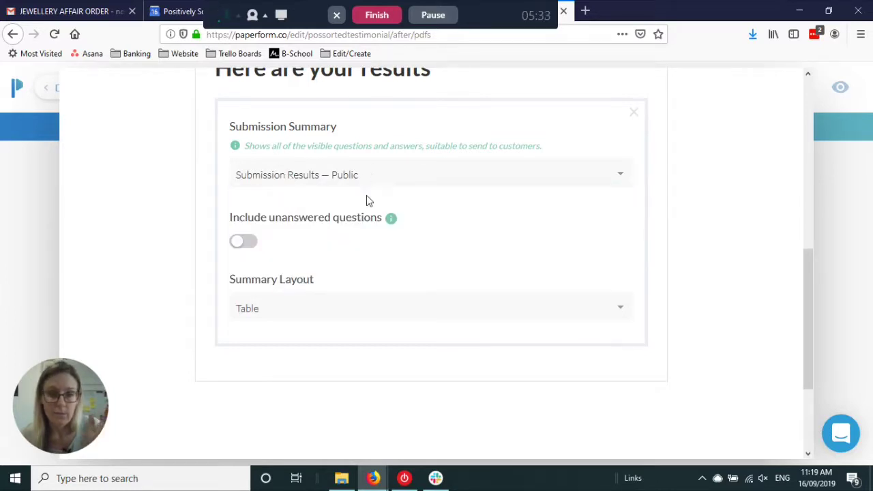
# Switch the PDF's summary to Submission Results — Custom and return to the Custom PDFs list.
pyautogui.scroll(3, 366, 199)
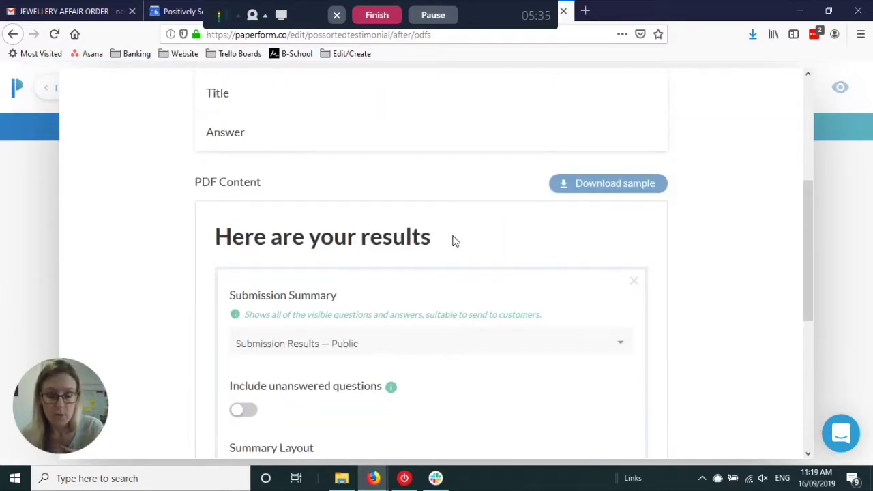
pyautogui.moveTo(353, 235)
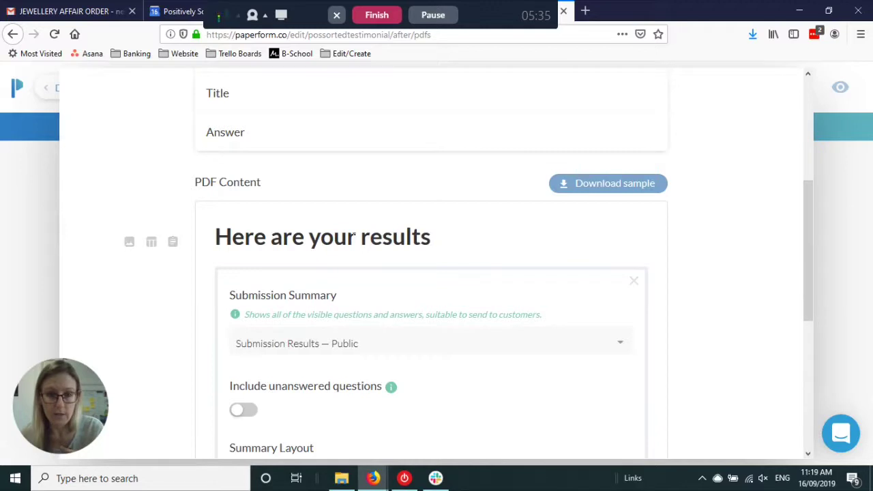
pyautogui.click(326, 349)
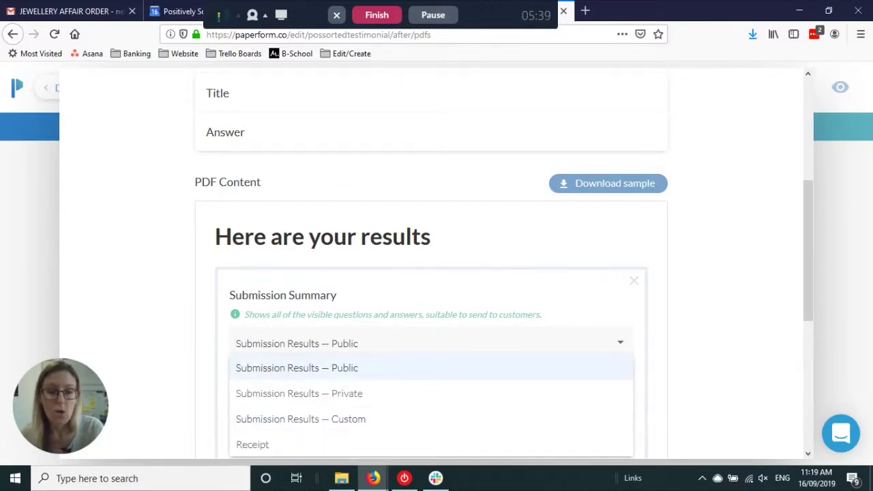
pyautogui.scroll(-1, 327, 409)
pyautogui.click(343, 340)
pyautogui.scroll(-4, 335, 274)
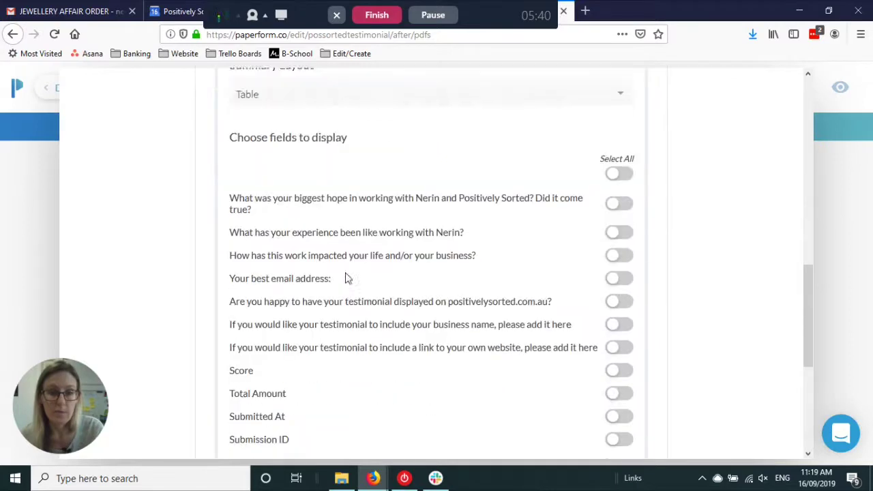
pyautogui.scroll(3, 497, 282)
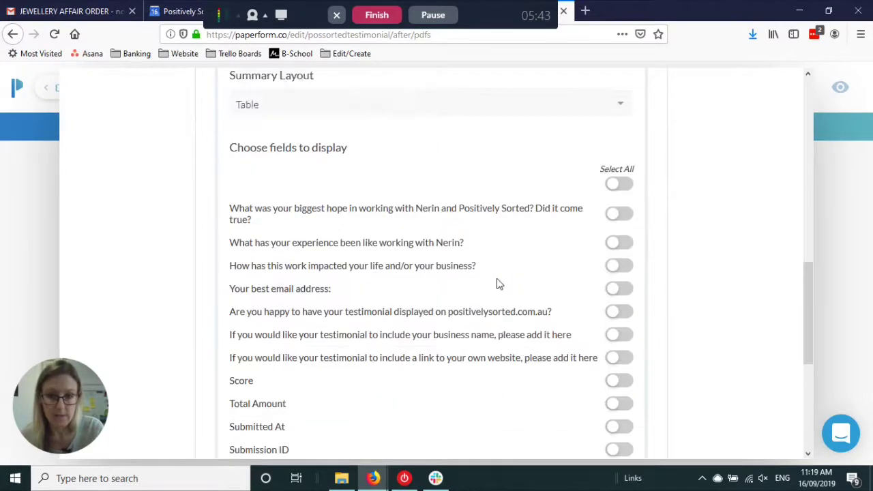
pyautogui.scroll(4, 327, 140)
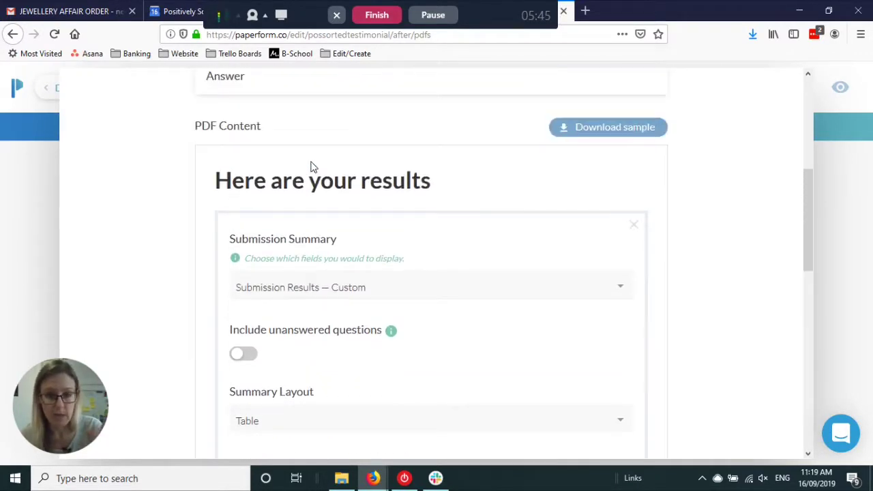
pyautogui.scroll(4, 351, 197)
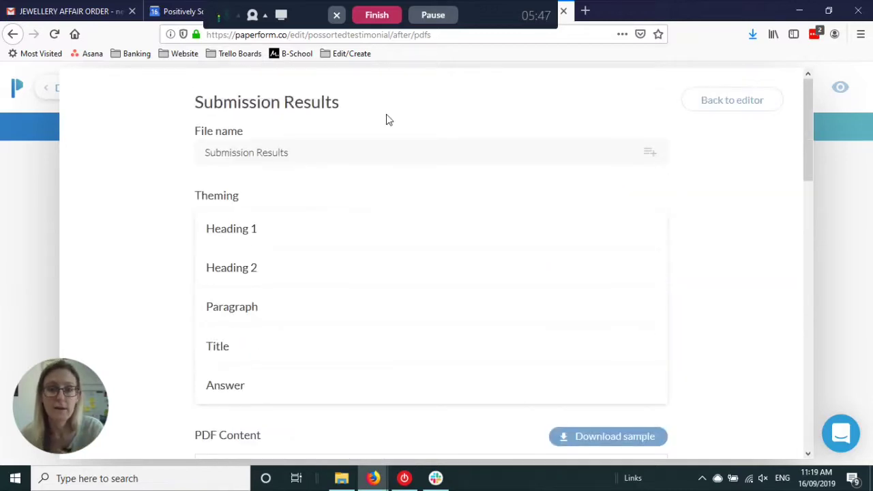
pyautogui.click(756, 103)
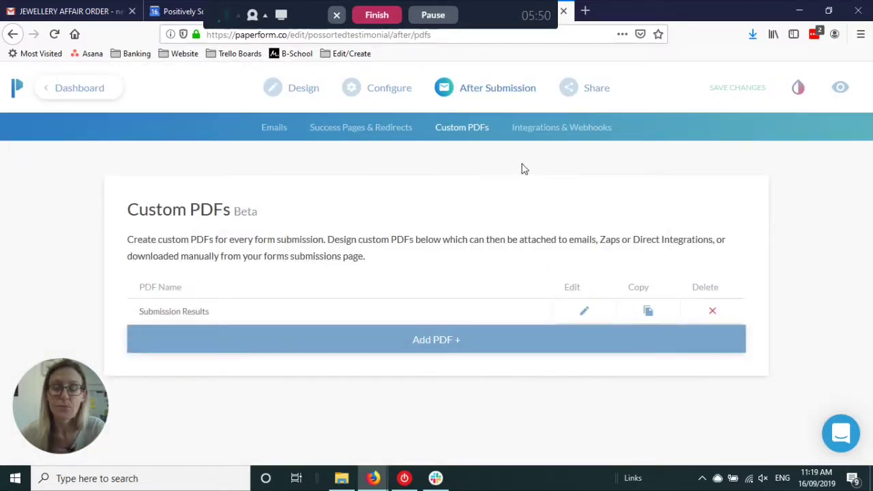
# Browse direct integrations like Google Sheets and Mailchimp on Integrations & Webhooks, then expand the empty Webhooks section.
pyautogui.click(544, 131)
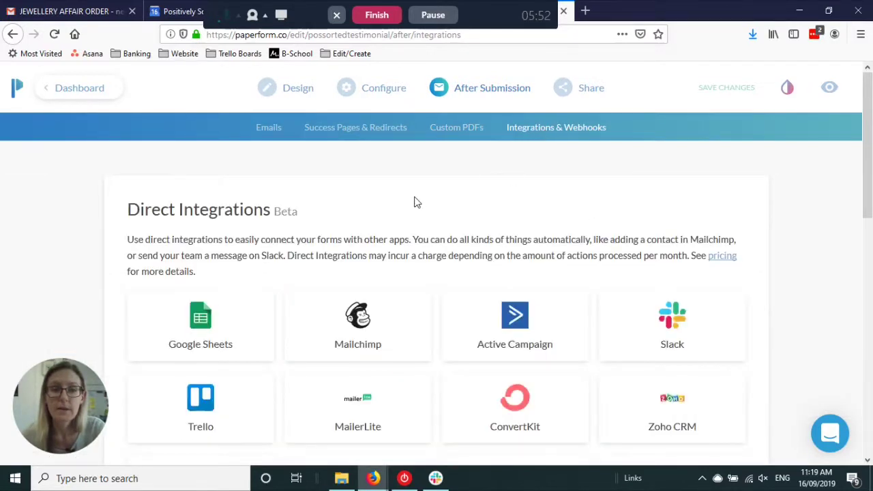
pyautogui.scroll(-3, 441, 294)
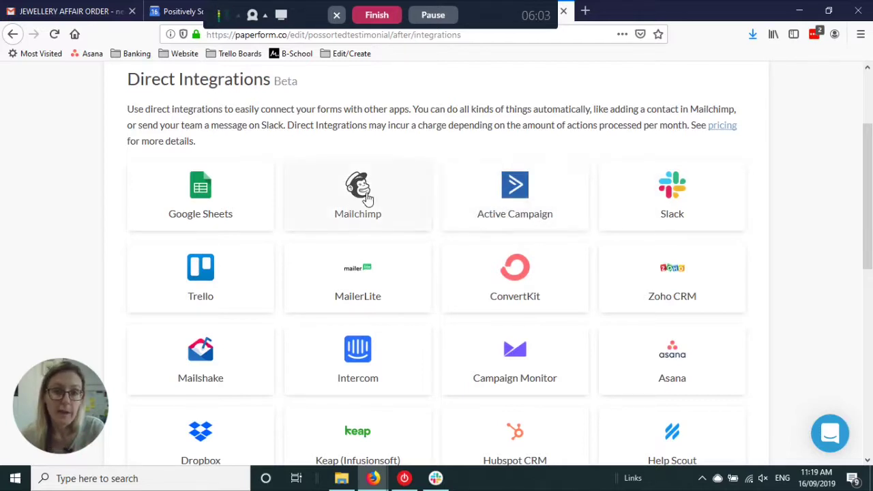
pyautogui.scroll(-3, 366, 212)
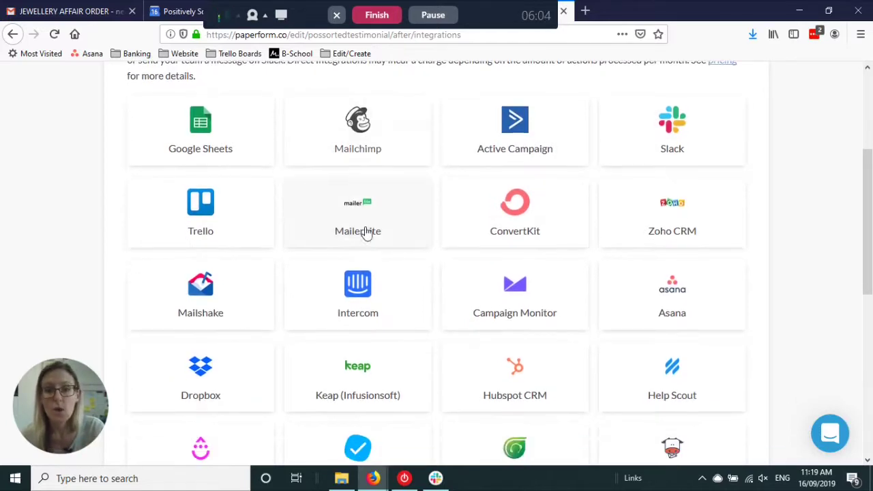
pyautogui.scroll(-1, 268, 189)
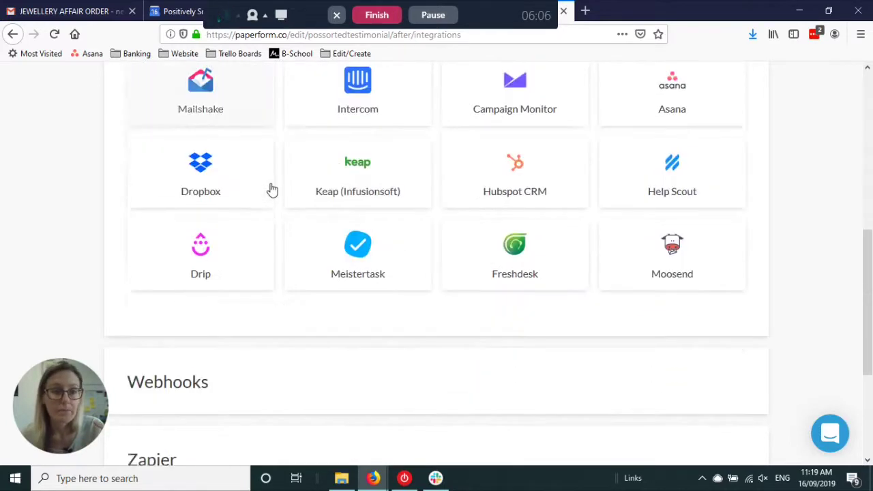
pyautogui.scroll(3, 270, 190)
pyautogui.scroll(2, 270, 197)
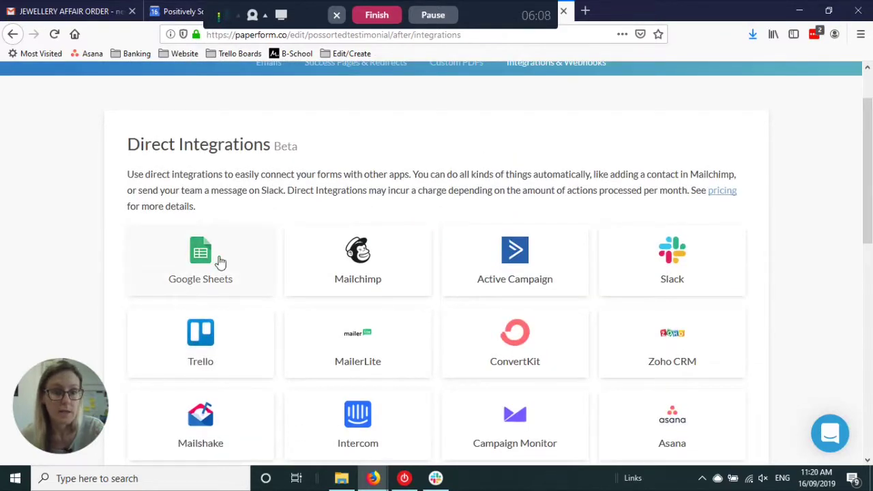
pyautogui.scroll(-3, 709, 256)
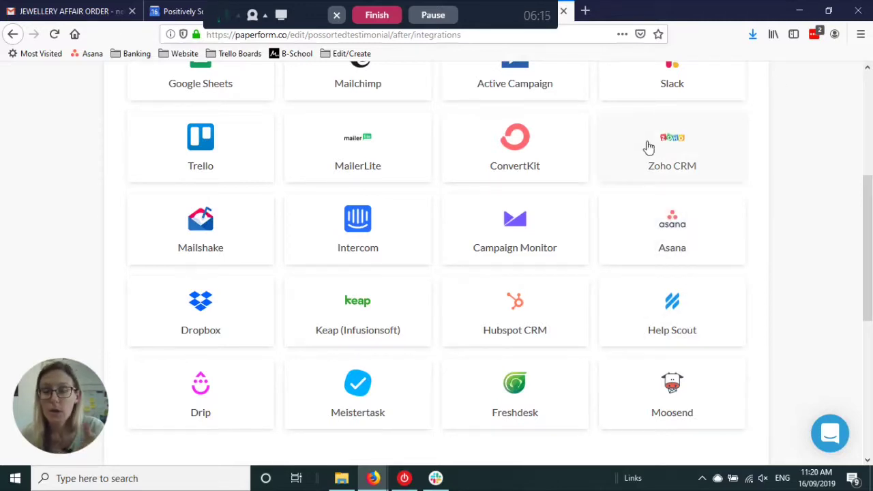
pyautogui.scroll(-5, 335, 229)
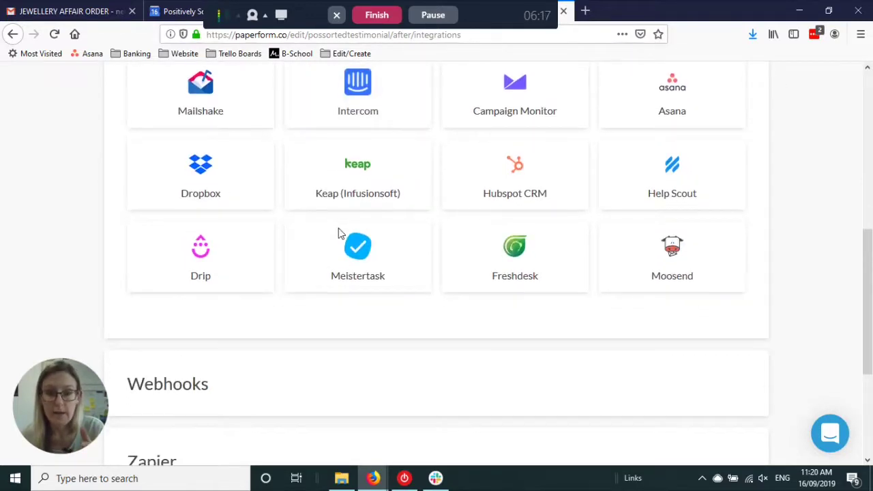
pyautogui.scroll(5, 343, 214)
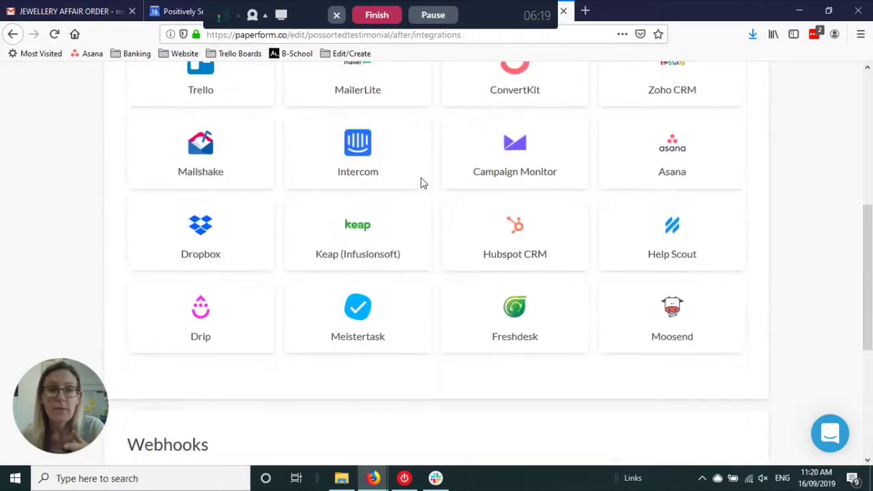
pyautogui.scroll(-5, 424, 287)
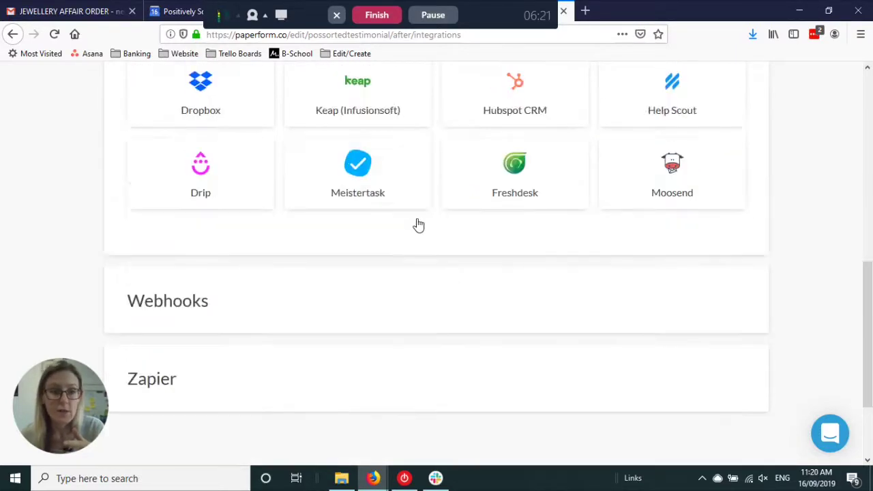
pyautogui.click(286, 211)
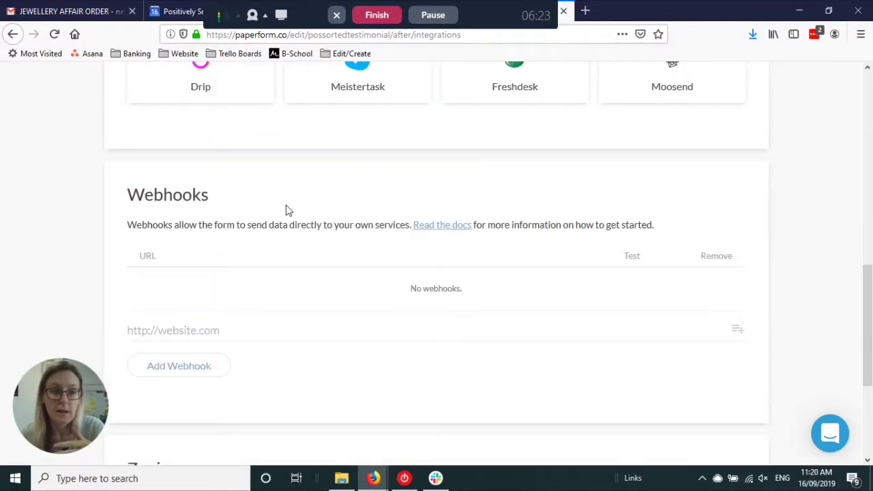
# Expand Zapier and browse its ready-made Zaps for Google Sheets, Trello, Slack and HubSpot.
pyautogui.scroll(-2, 287, 214)
pyautogui.scroll(-1, 286, 218)
pyautogui.click(283, 245)
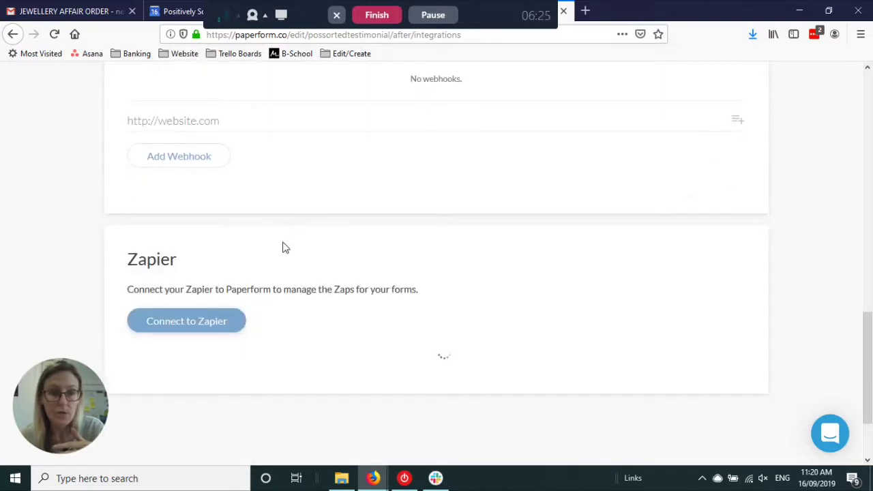
pyautogui.scroll(-6, 255, 318)
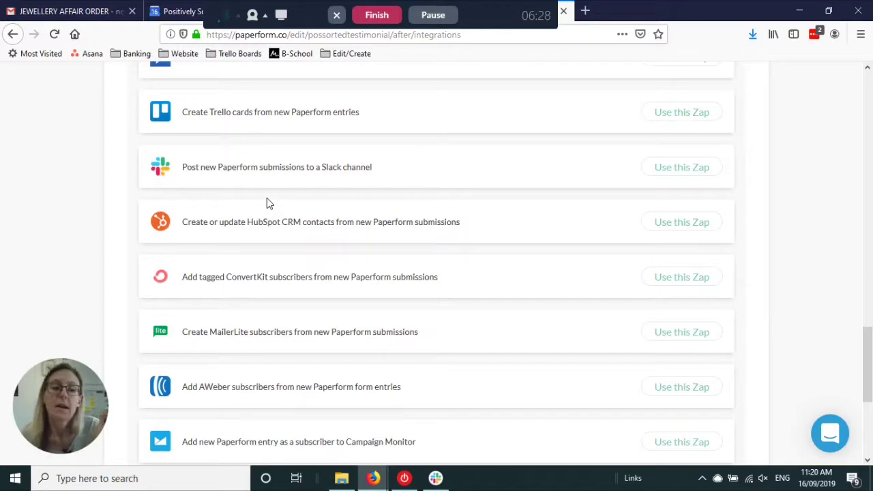
pyautogui.scroll(-4, 266, 201)
pyautogui.scroll(6, 321, 238)
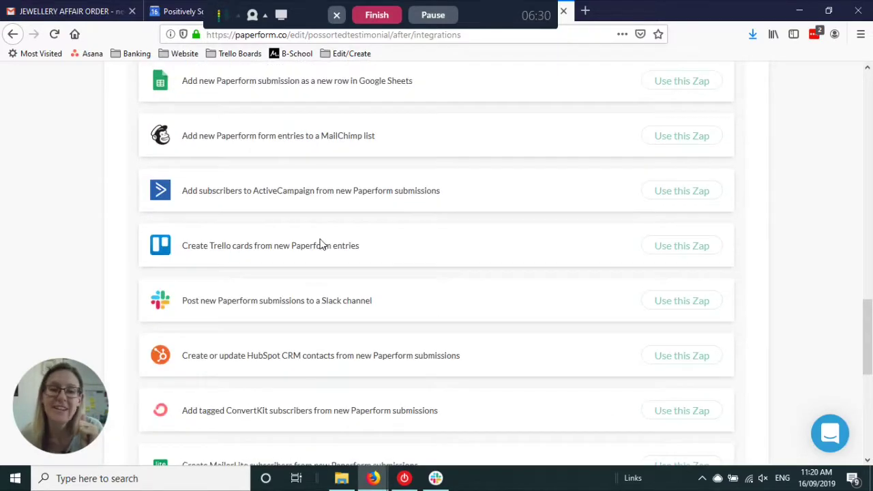
pyautogui.scroll(1, 321, 244)
pyautogui.scroll(10, 321, 244)
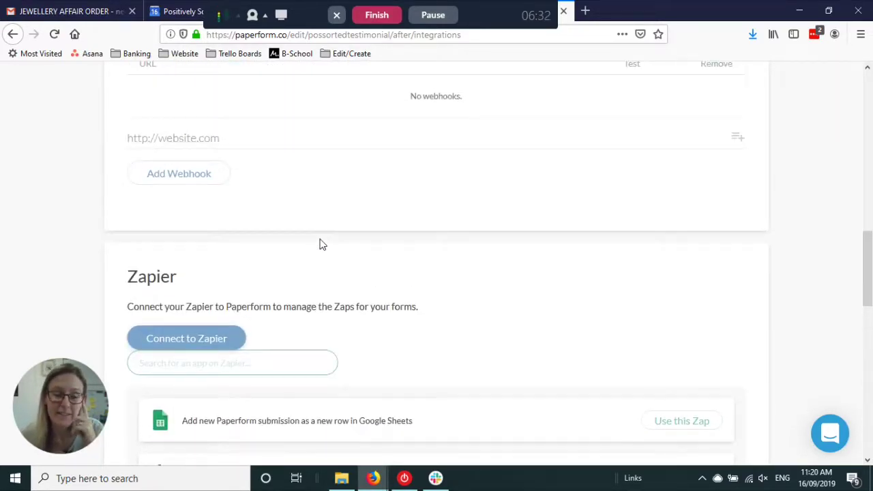
pyautogui.scroll(4, 321, 244)
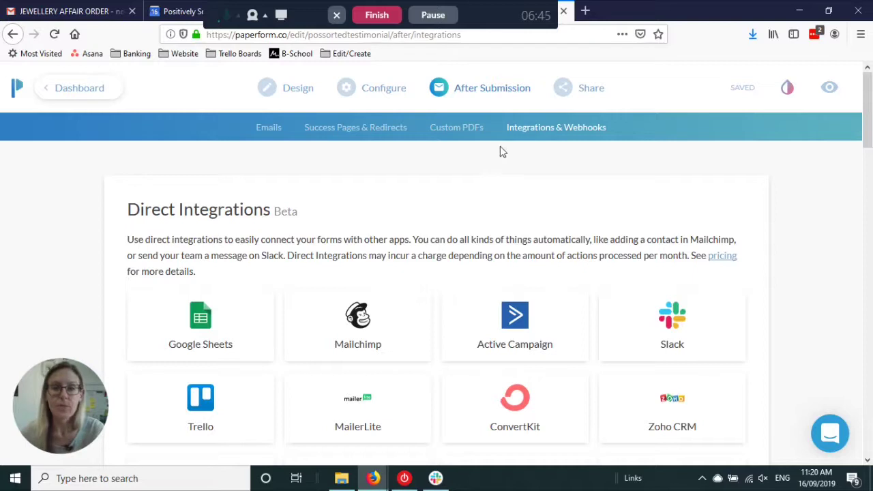
# Review the form's embed codes, then select the share link possortedtestimonial.paperform.co under Social & URL.
pyautogui.moveTo(578, 88)
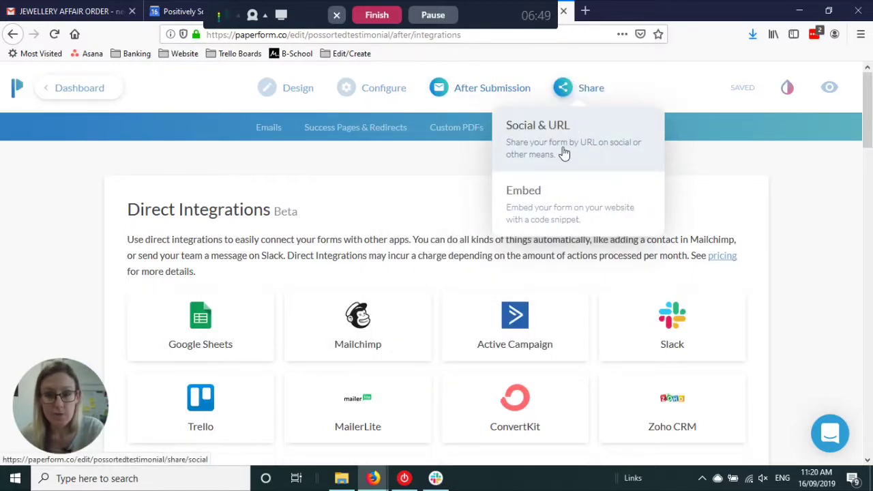
pyautogui.click(550, 207)
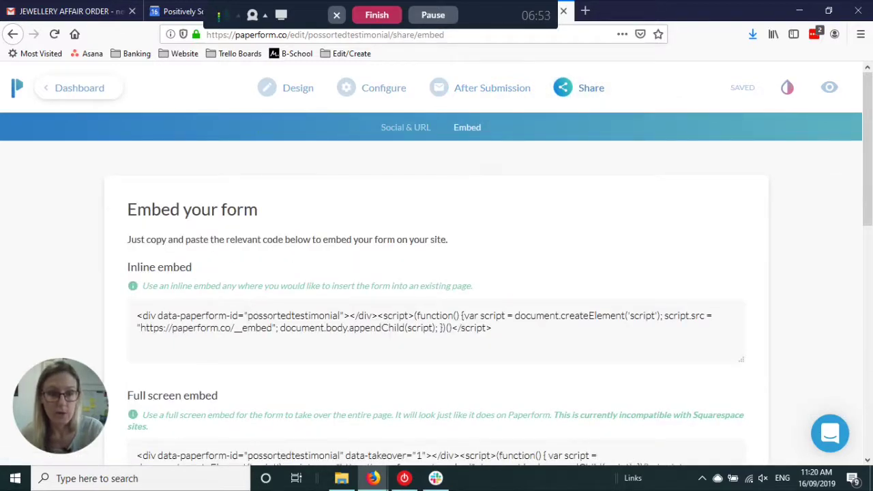
pyautogui.scroll(-5, 437, 273)
pyautogui.scroll(5, 750, 199)
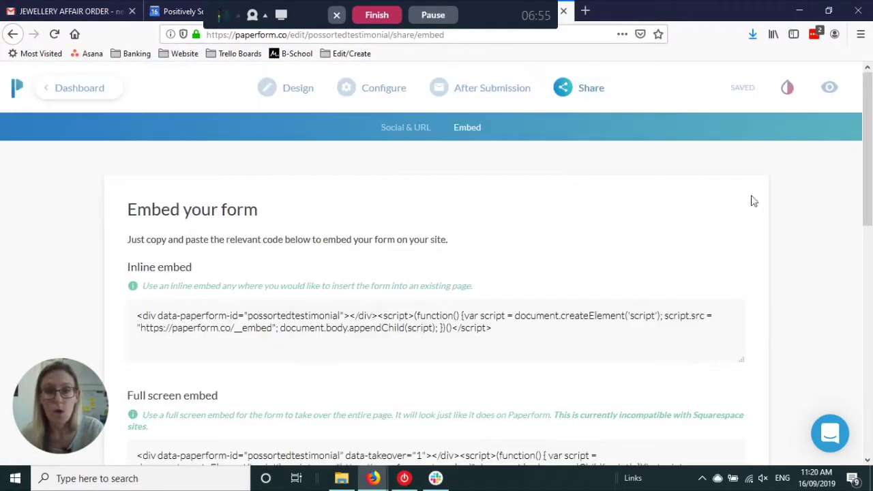
pyautogui.scroll(-10, 487, 255)
pyautogui.scroll(15, 548, 156)
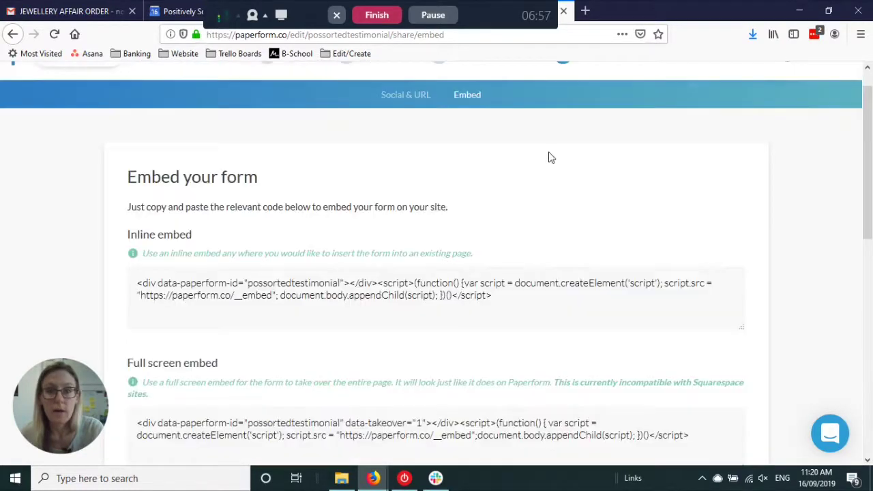
pyautogui.click(570, 136)
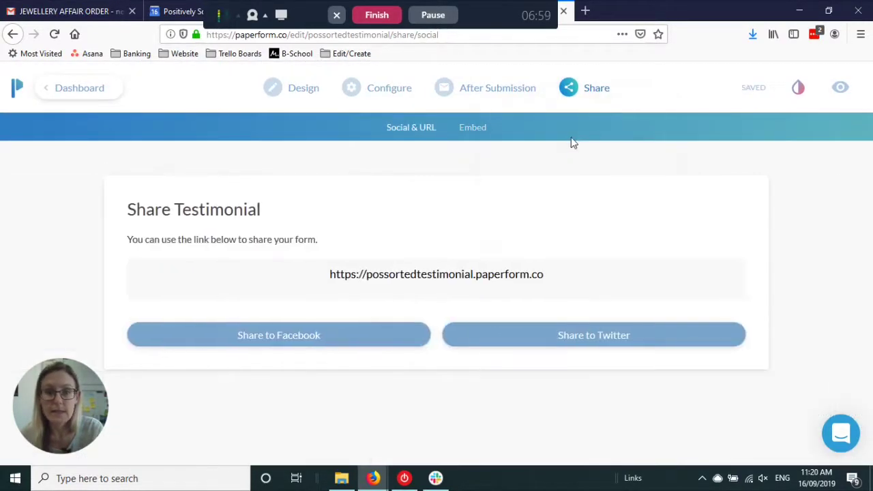
pyautogui.moveTo(544, 275); pyautogui.dragTo(330, 274)
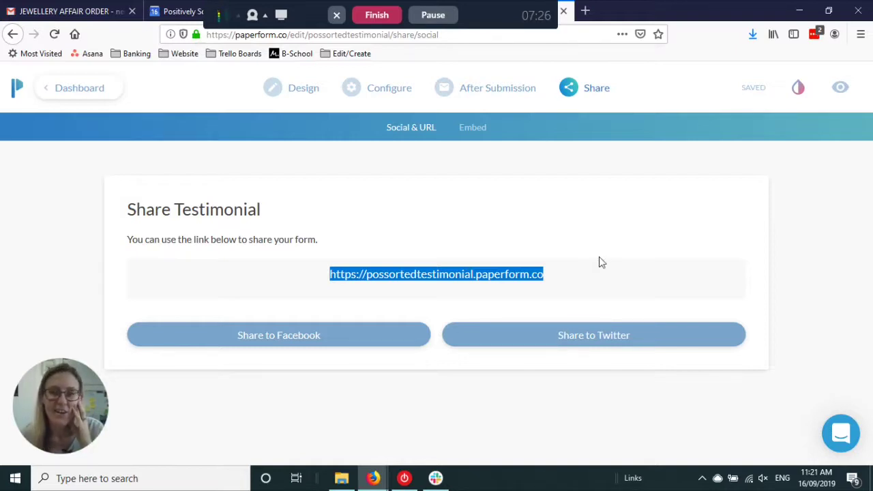
# Leave the Testimonial form editor and go back to the account Dashboard.
pyautogui.click(90, 94)
pyautogui.click(89, 94)
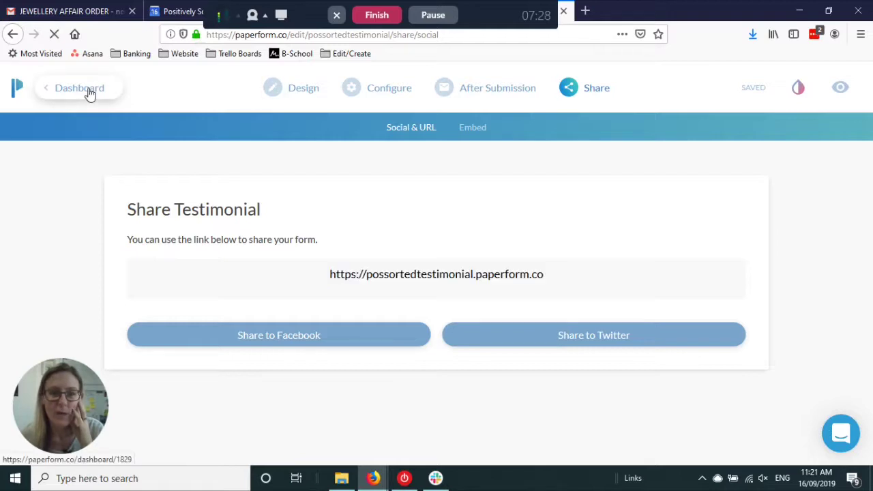